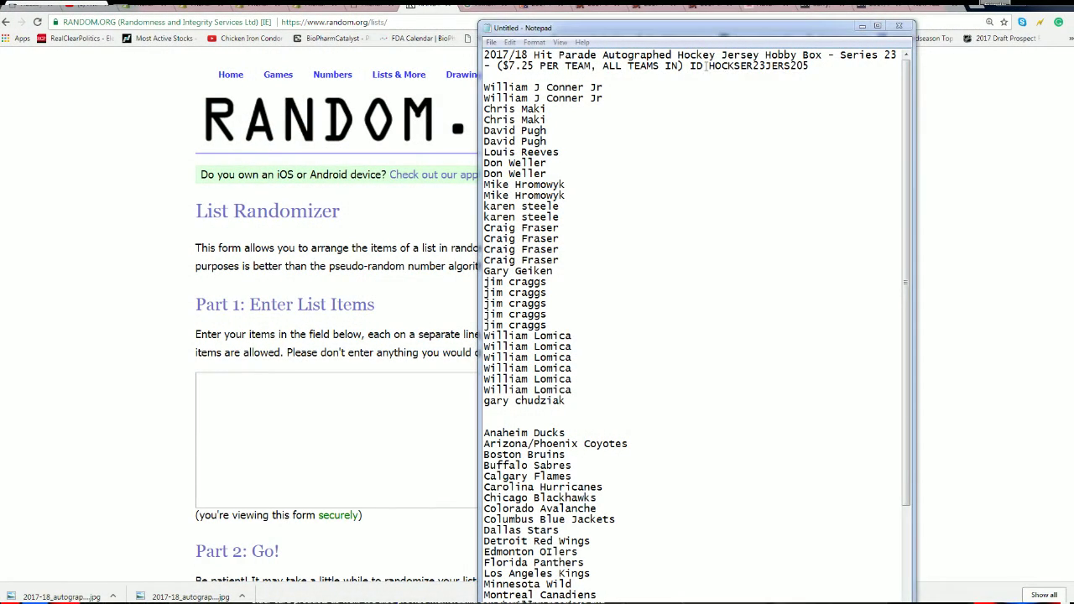
Step: Copy the owner name list from Notepad and go back to the empty List Randomizer form
{"action": "left_click_drag", "start_coordinate": [707, 66], "coordinate": [804, 65]}
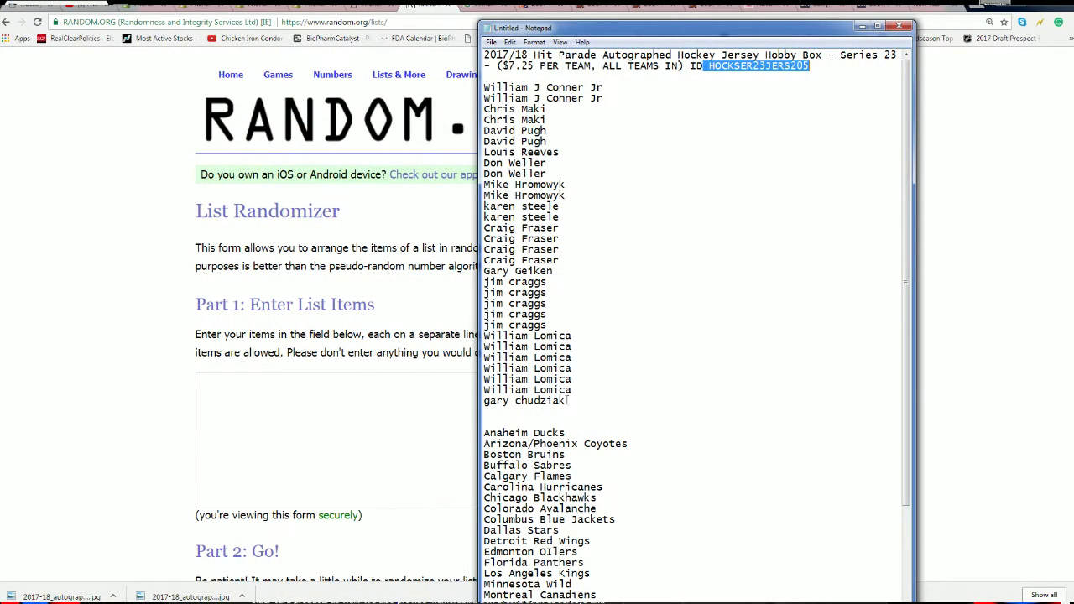
{"action": "mouse_move", "coordinate": [568, 401]}
{"action": "left_mouse_down"}
{"action": "mouse_move", "coordinate": [495, 152]}
{"action": "mouse_move", "coordinate": [508, 87]}
{"action": "mouse_move", "coordinate": [488, 87]}
{"action": "mouse_move", "coordinate": [504, 396]}
{"action": "mouse_move", "coordinate": [571, 404]}
{"action": "left_mouse_up"}
{"action": "right_click", "coordinate": [550, 306]}
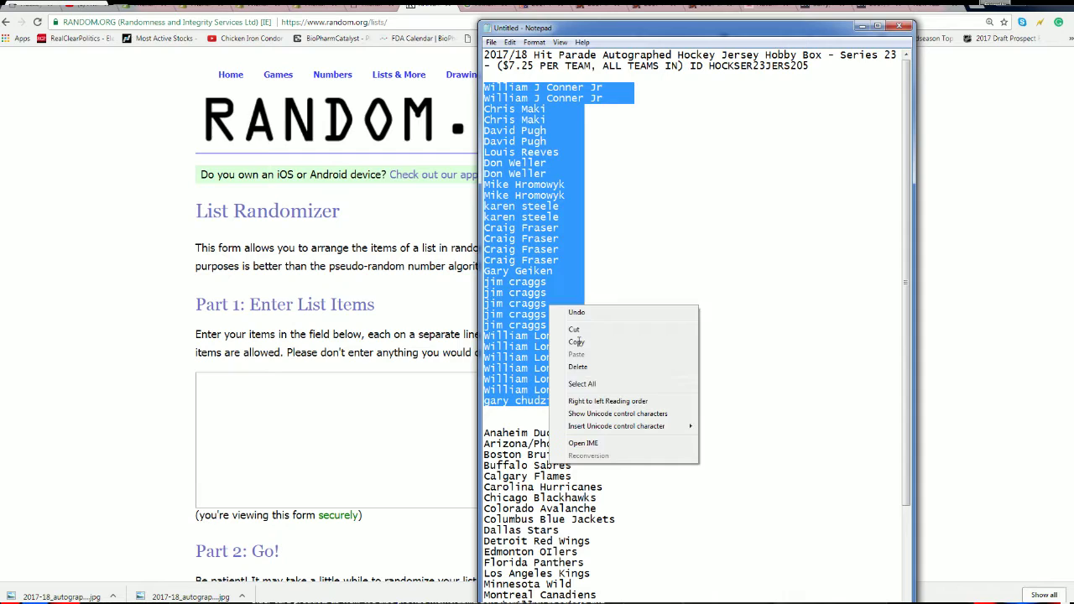
{"action": "left_click", "coordinate": [579, 343]}
{"action": "left_click", "coordinate": [217, 387]}
Step: Paste the 30 owner names into the list box and randomize them
{"action": "right_click", "coordinate": [216, 387]}
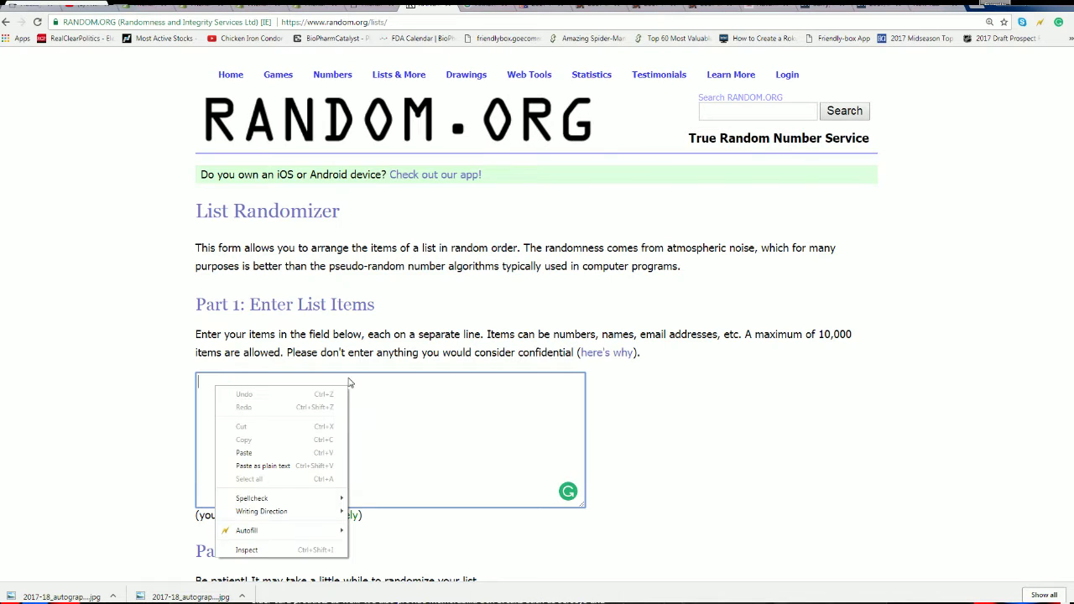
{"action": "left_click", "coordinate": [244, 456]}
{"action": "scroll", "coordinate": [753, 438], "scroll_direction": "down", "scroll_amount": 3}
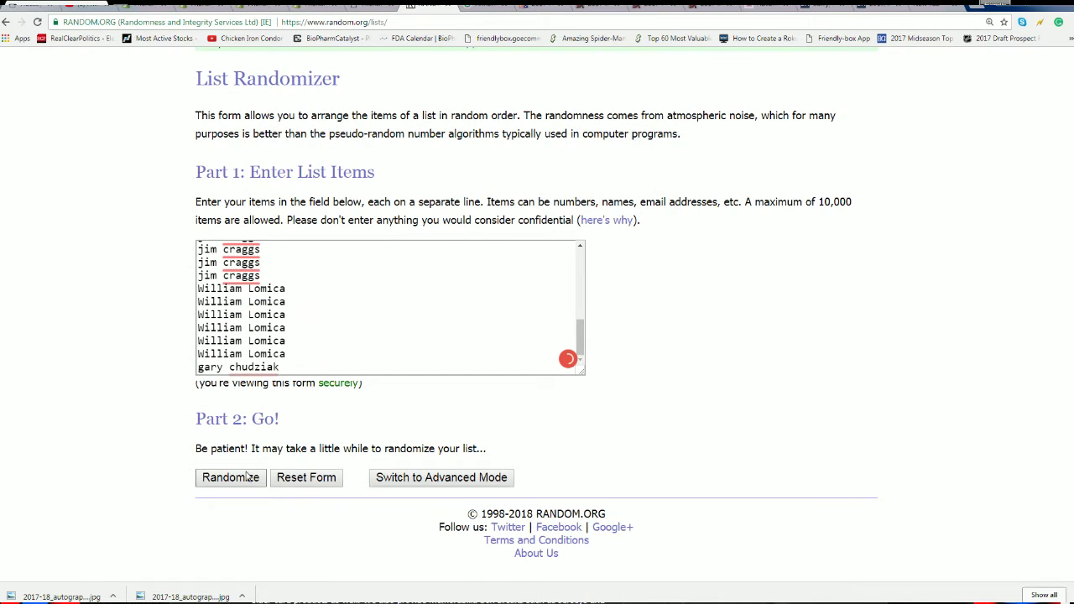
{"action": "left_click", "coordinate": [206, 482]}
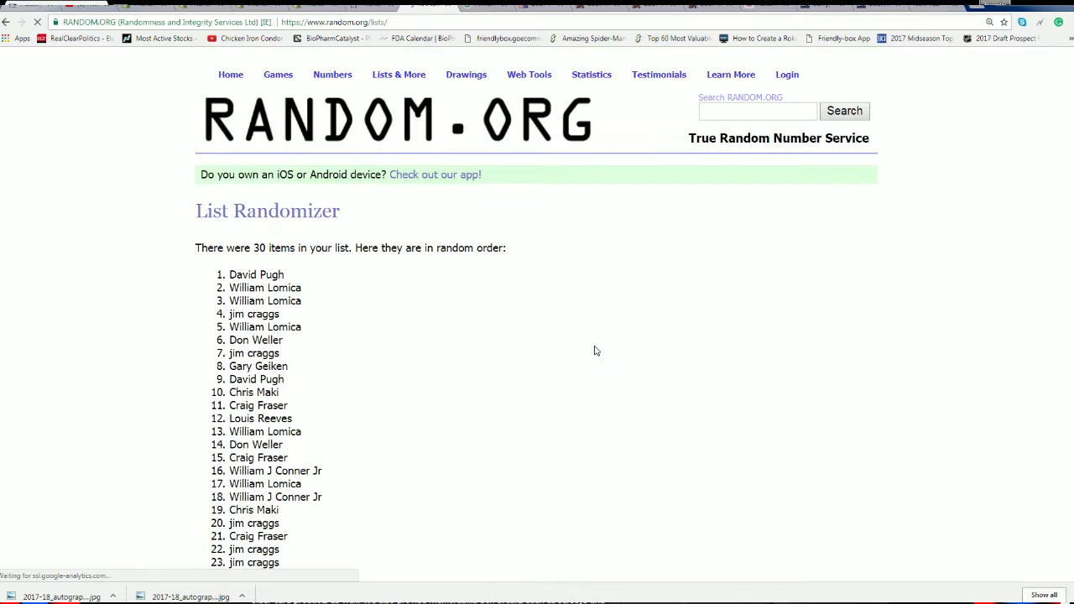
Step: Reshuffle the owner list six more times with Again!, for 7 randomizations in total
{"action": "scroll", "coordinate": [595, 350], "scroll_direction": "down", "scroll_amount": 3}
{"action": "scroll", "coordinate": [595, 351], "scroll_direction": "down", "scroll_amount": 1}
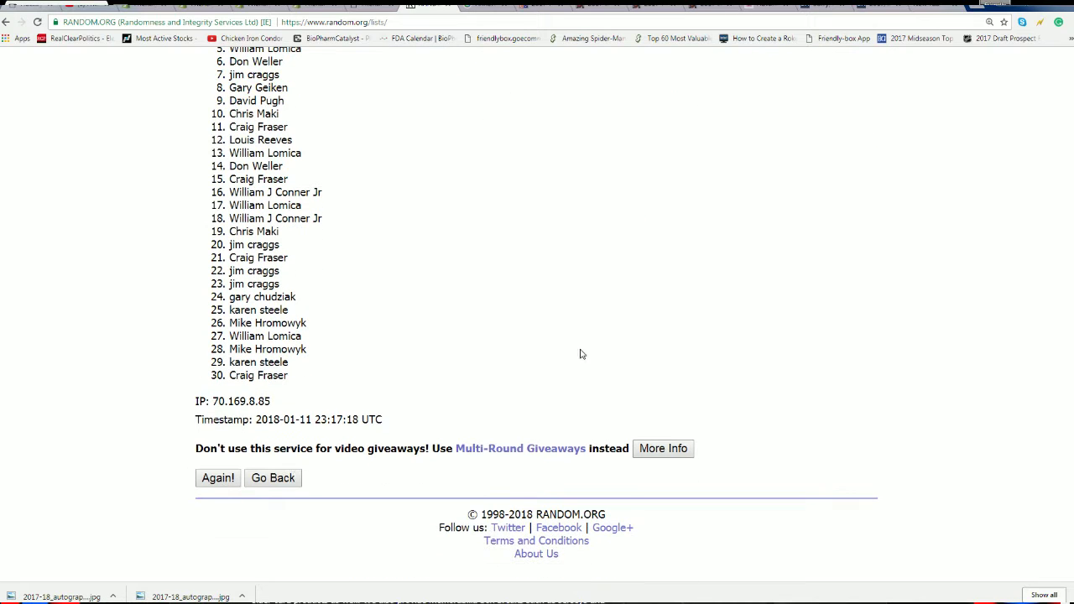
{"action": "left_click", "coordinate": [220, 479]}
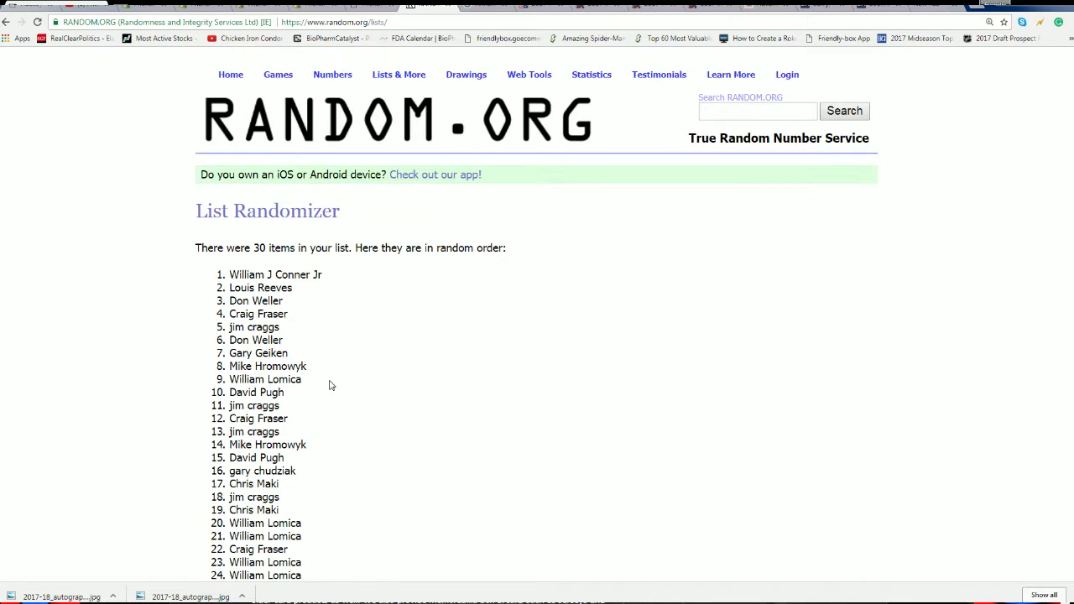
{"action": "scroll", "coordinate": [327, 385], "scroll_direction": "down", "scroll_amount": 5}
{"action": "left_click", "coordinate": [222, 479]}
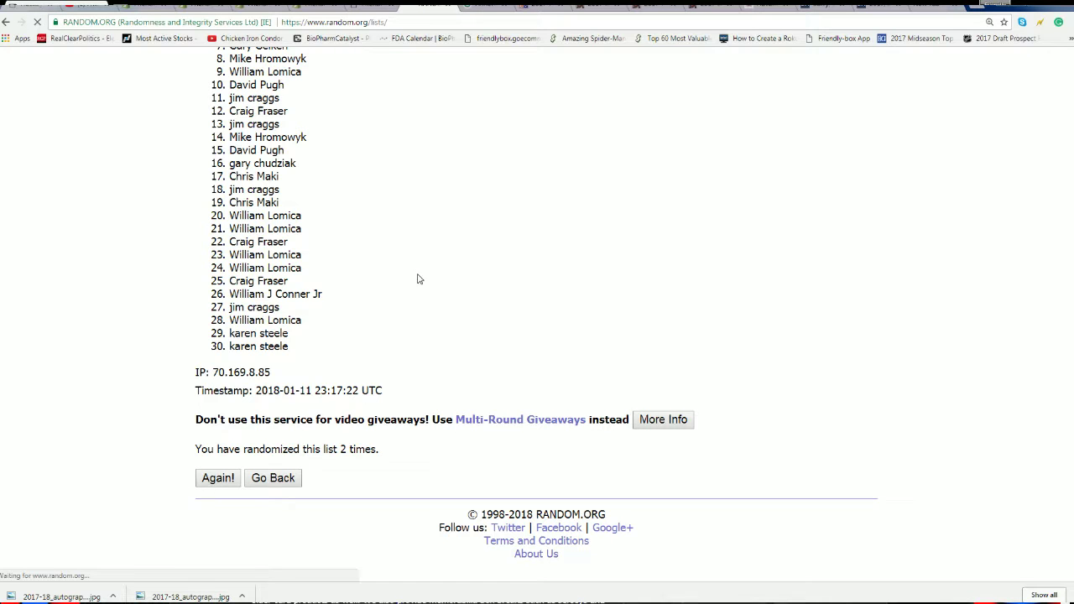
{"action": "left_click", "coordinate": [222, 476]}
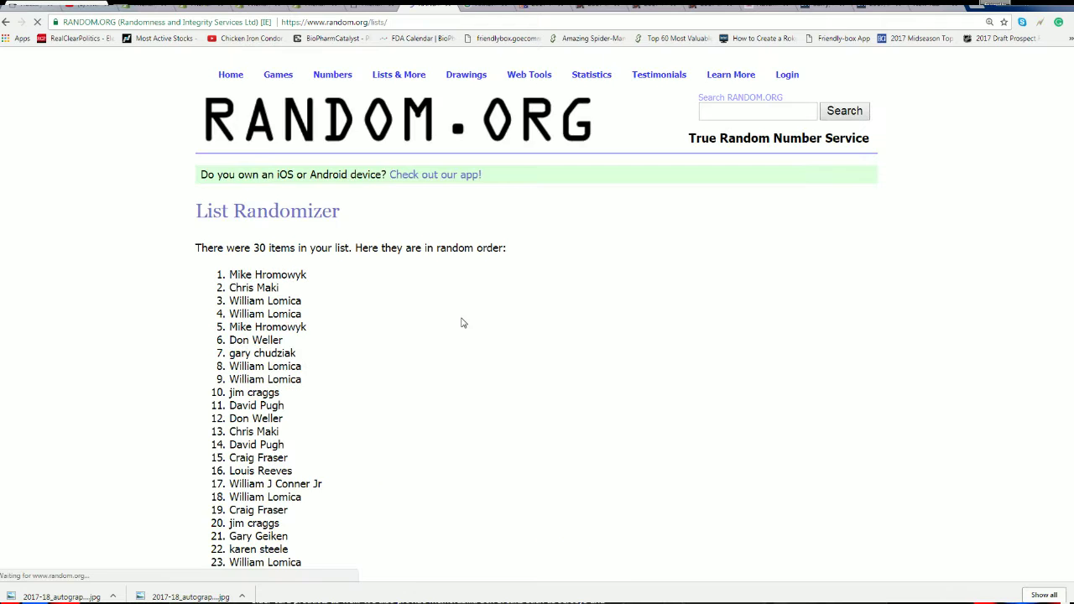
{"action": "scroll", "coordinate": [219, 478], "scroll_direction": "down", "scroll_amount": 5}
{"action": "left_click", "coordinate": [217, 480]}
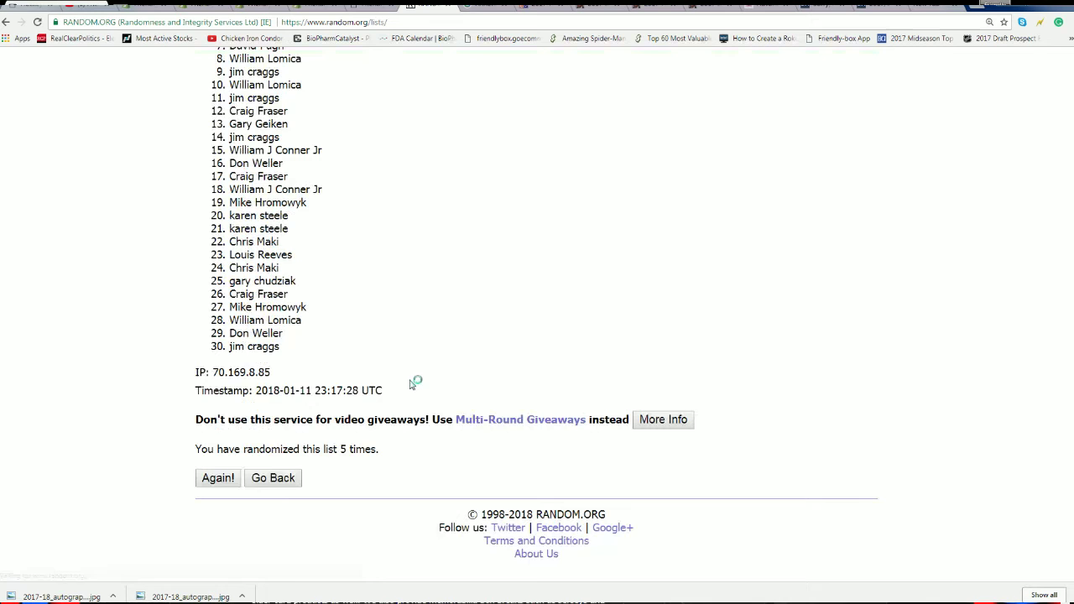
{"action": "left_click", "coordinate": [226, 482]}
{"action": "scroll", "coordinate": [216, 470], "scroll_direction": "down", "scroll_amount": 5}
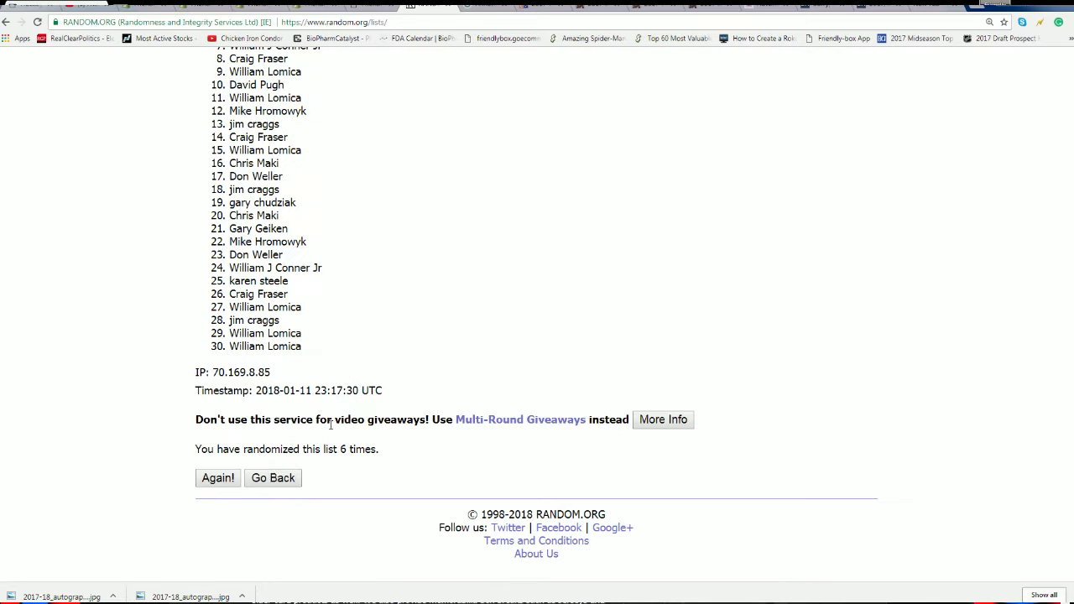
{"action": "left_click", "coordinate": [221, 479]}
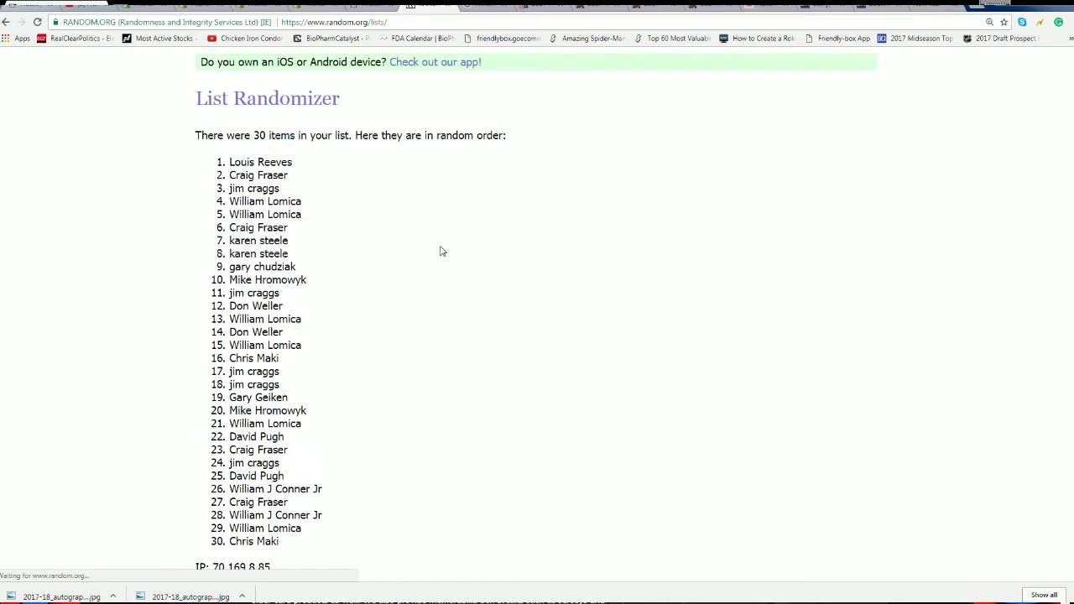
{"action": "mouse_move", "coordinate": [229, 161]}
{"action": "left_mouse_down"}
{"action": "mouse_move", "coordinate": [251, 215]}
{"action": "mouse_move", "coordinate": [297, 529]}
{"action": "mouse_move", "coordinate": [288, 545]}
{"action": "left_mouse_up"}
{"action": "scroll", "coordinate": [275, 379], "scroll_direction": "up", "scroll_amount": 1}
{"action": "right_click", "coordinate": [276, 380]}
{"action": "left_click", "coordinate": [319, 381]}
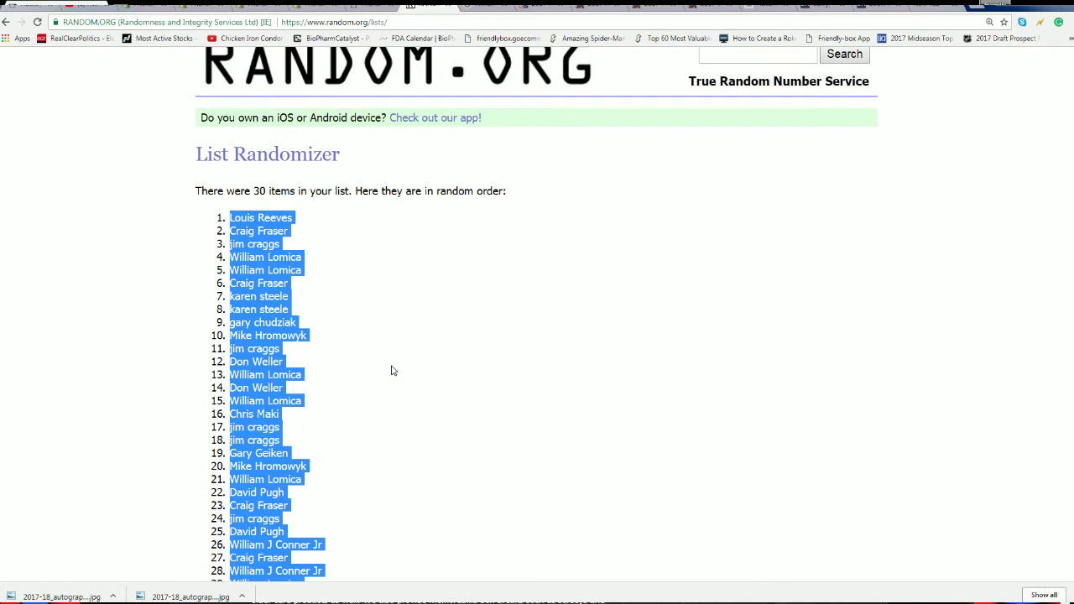
{"action": "scroll", "coordinate": [402, 376], "scroll_direction": "down", "scroll_amount": 2}
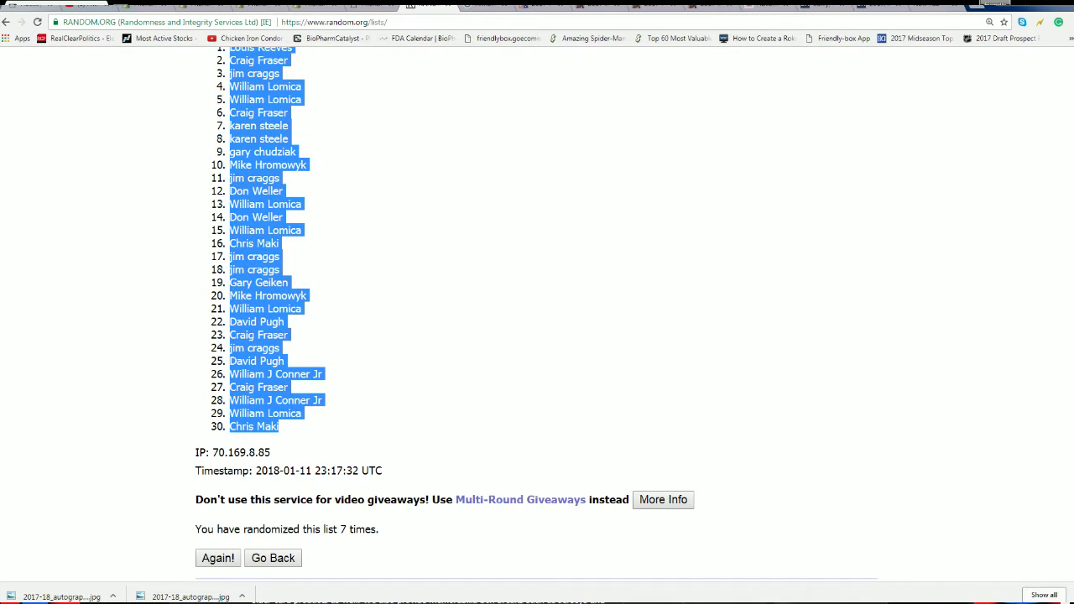
Step: Paste the randomized owner names into Excel starting at cell A2
{"action": "key", "text": "alt+Tab"}
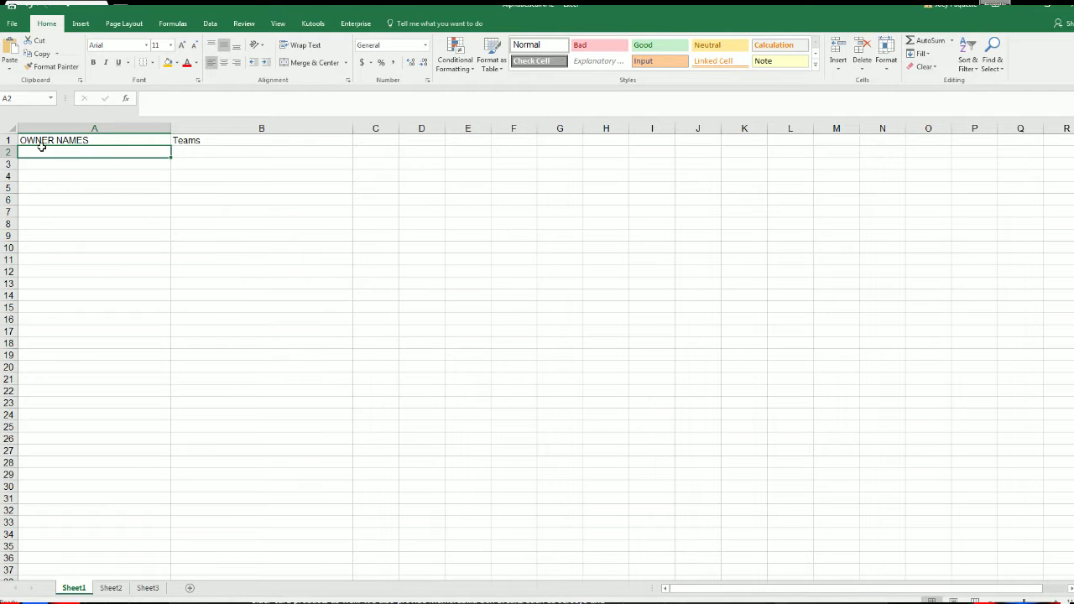
{"action": "right_click", "coordinate": [38, 150]}
{"action": "left_click", "coordinate": [67, 197]}
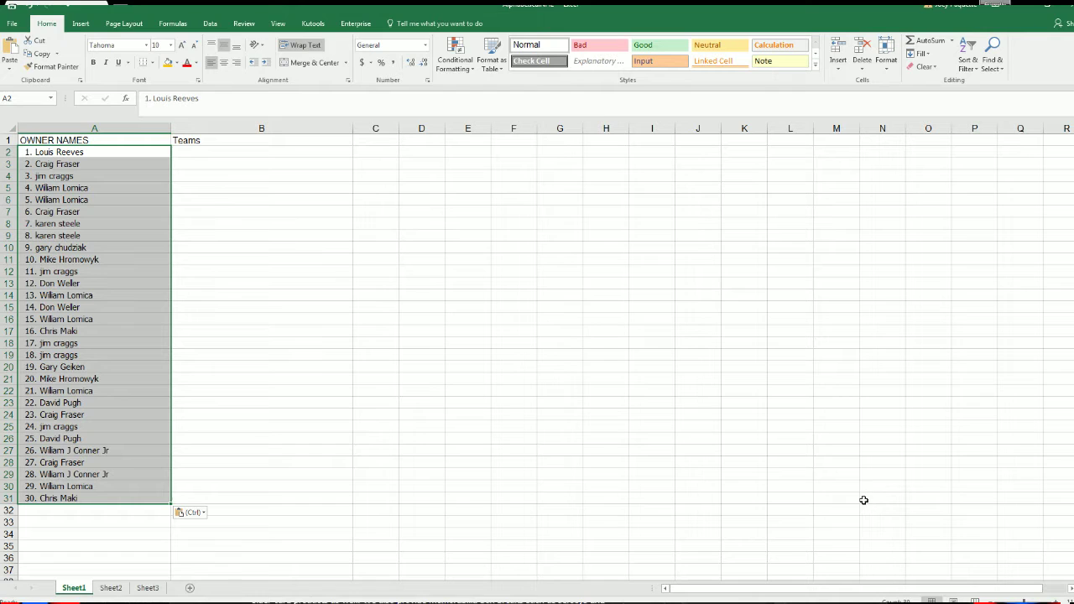
{"action": "scroll", "coordinate": [719, 559], "scroll_direction": "up", "scroll_amount": 5}
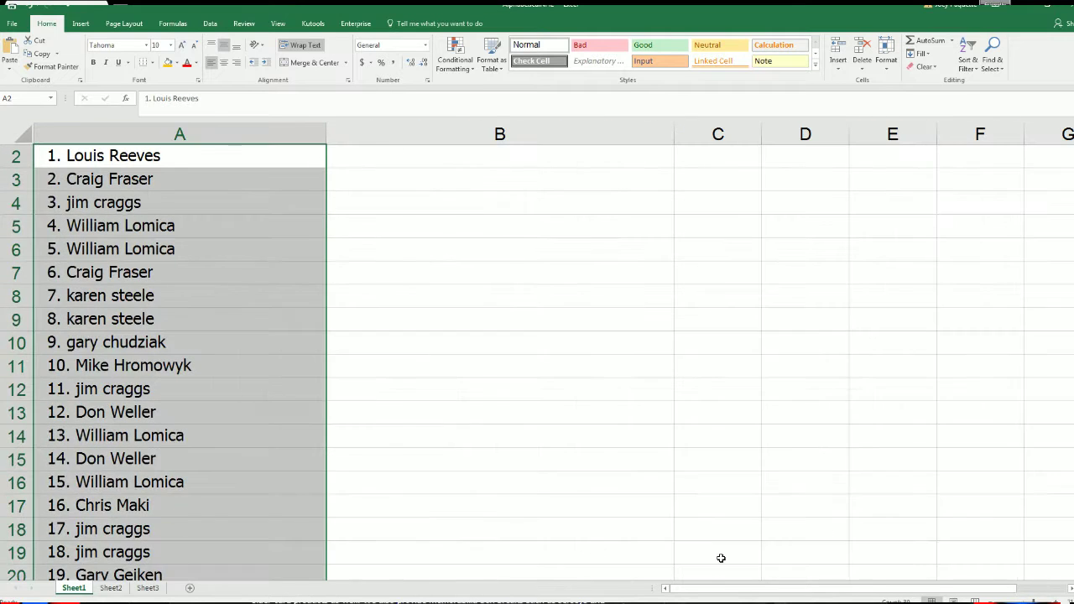
Step: Resize column A to fit the names, select B2, and minimize Excel
{"action": "left_click", "coordinate": [328, 132]}
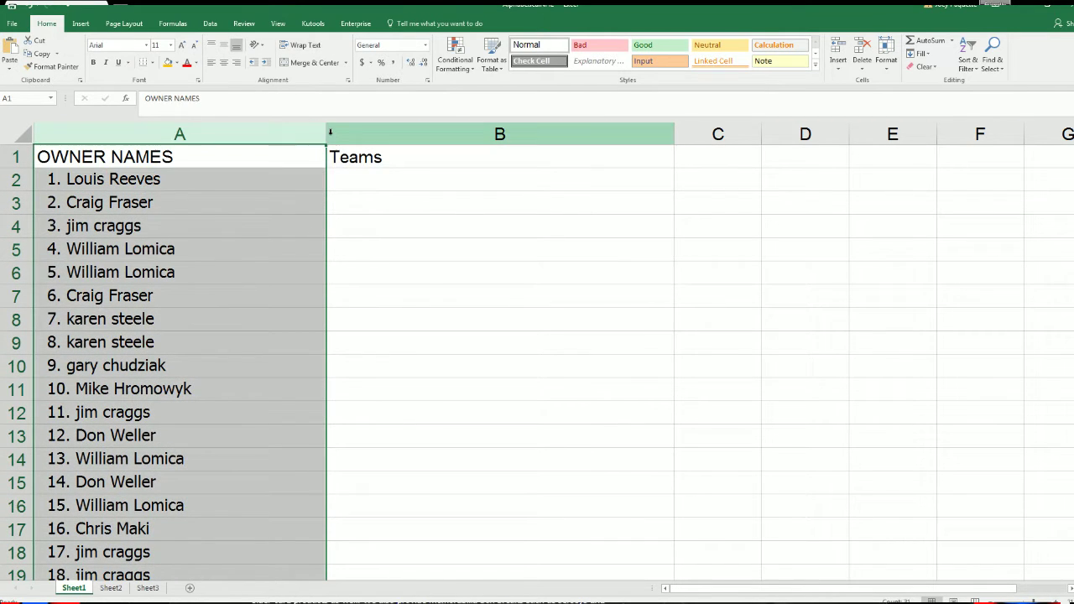
{"action": "left_click", "coordinate": [324, 132]}
{"action": "left_click_drag", "start_coordinate": [326, 133], "coordinate": [204, 151]}
{"action": "left_click", "coordinate": [277, 178]}
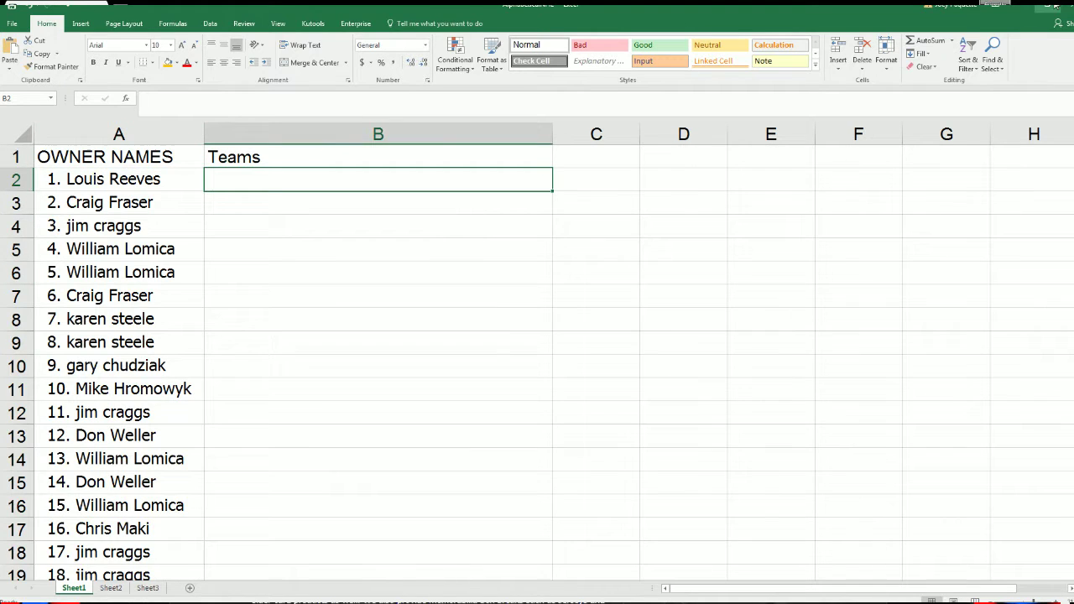
{"action": "left_click", "coordinate": [1016, 11]}
Step: Reload a blank List Randomizer form from the Lists & More menu
{"action": "scroll", "coordinate": [624, 311], "scroll_direction": "up", "scroll_amount": 10}
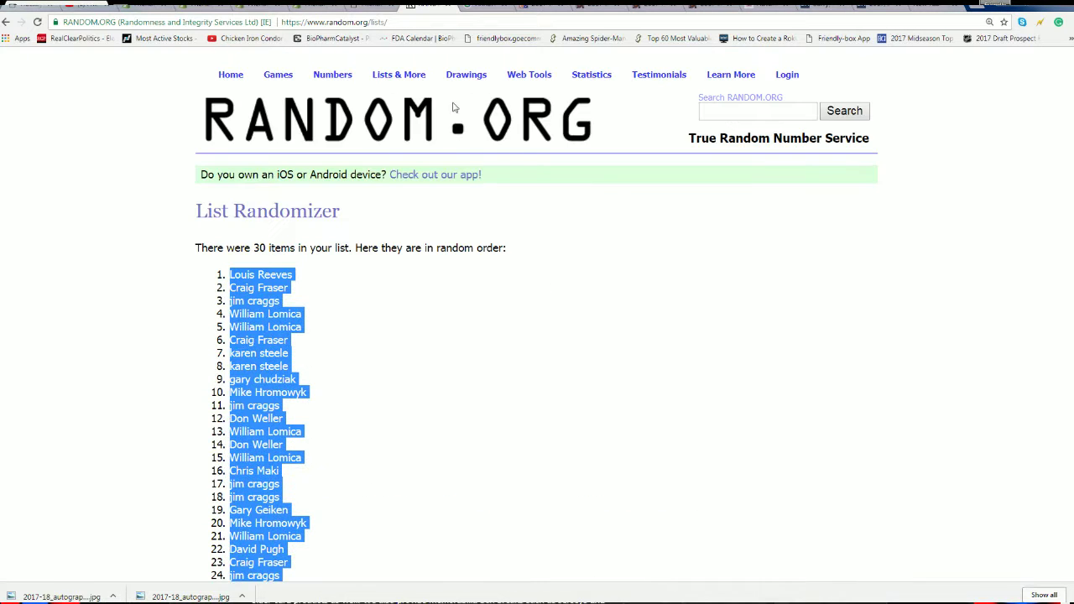
{"action": "left_click", "coordinate": [407, 93]}
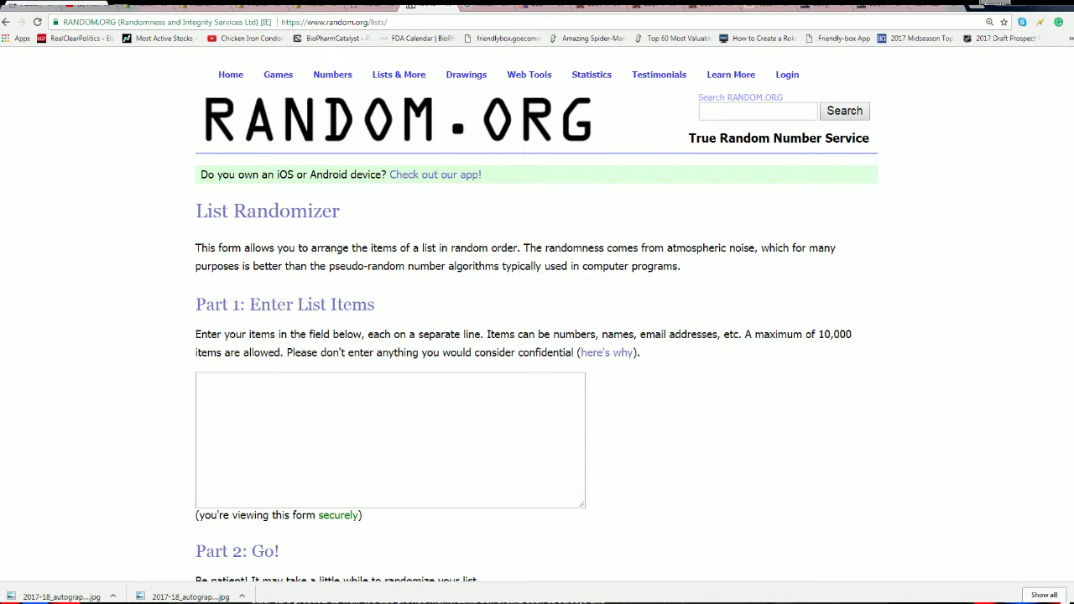
Step: Copy the full list of 30 NHL teams from the maximized Notepad window
{"action": "key", "text": "alt+Tab"}
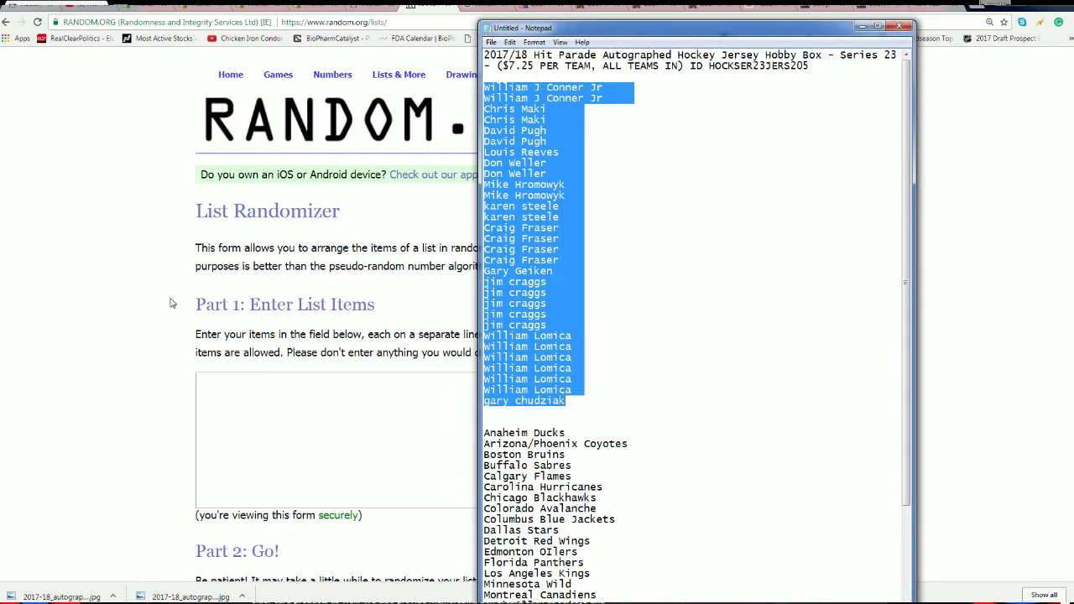
{"action": "left_click", "coordinate": [878, 28]}
{"action": "scroll", "coordinate": [278, 479], "scroll_direction": "down", "scroll_amount": 4}
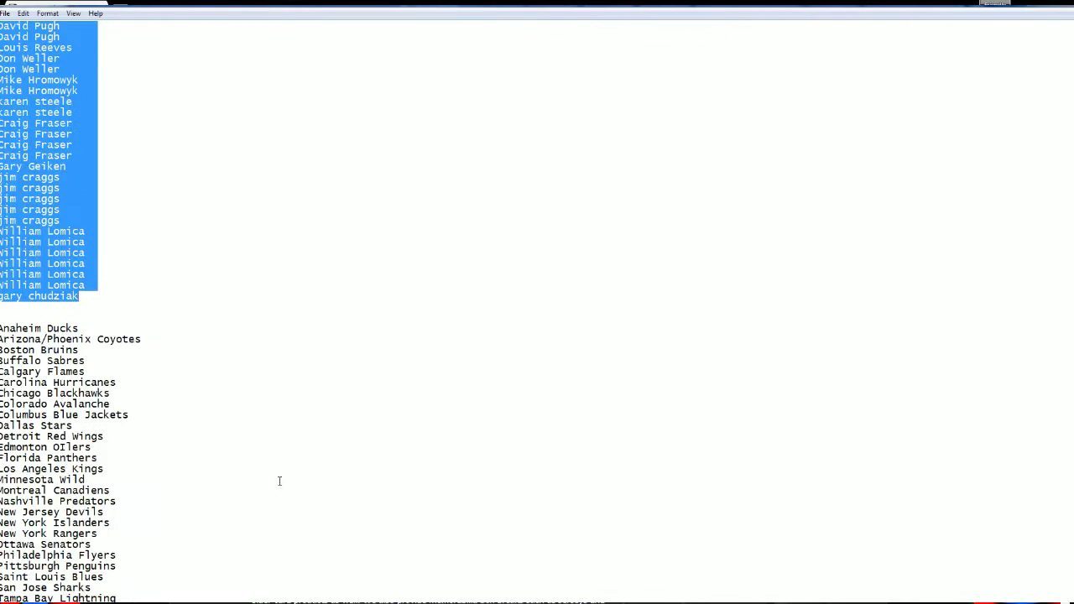
{"action": "mouse_move", "coordinate": [79, 587]}
{"action": "left_mouse_down"}
{"action": "mouse_move", "coordinate": [17, 346]}
{"action": "mouse_move", "coordinate": [34, 275]}
{"action": "mouse_move", "coordinate": [1, 275]}
{"action": "left_mouse_up"}
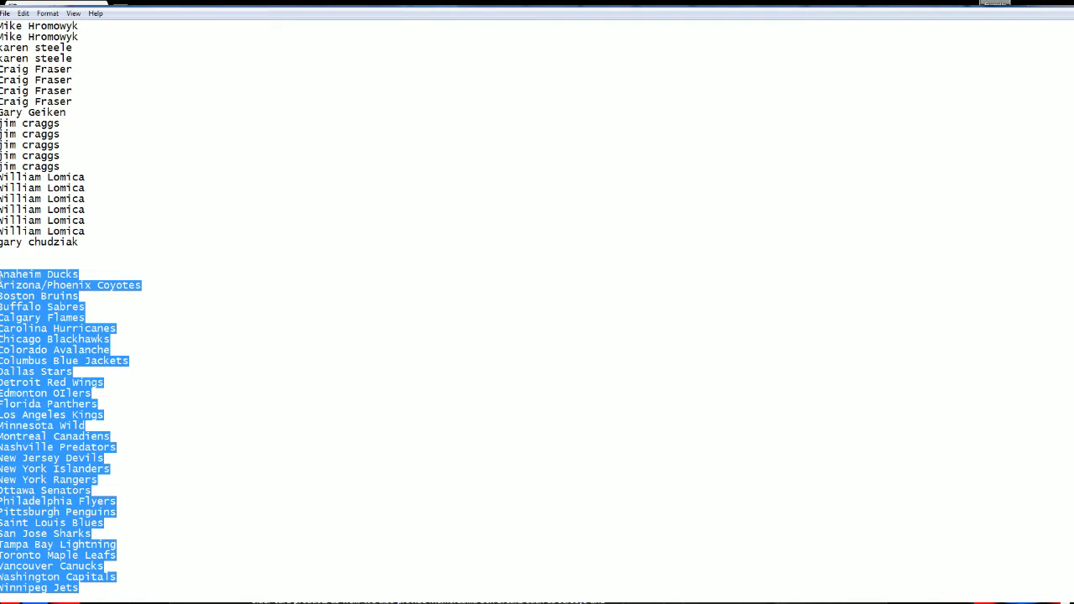
{"action": "right_click", "coordinate": [18, 301]}
{"action": "left_click", "coordinate": [52, 340]}
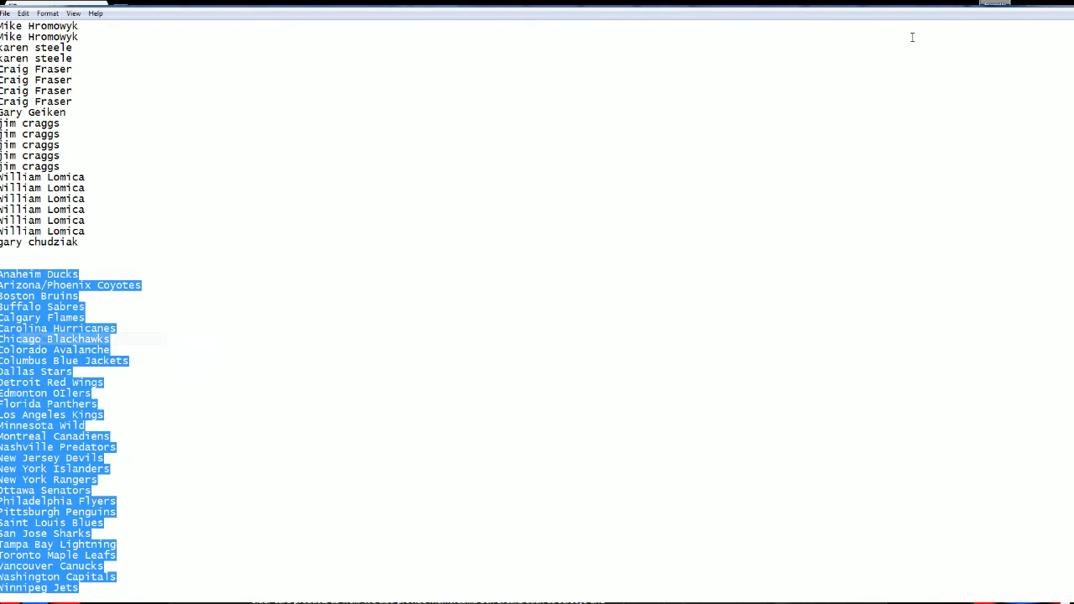
{"action": "left_click", "coordinate": [994, 4]}
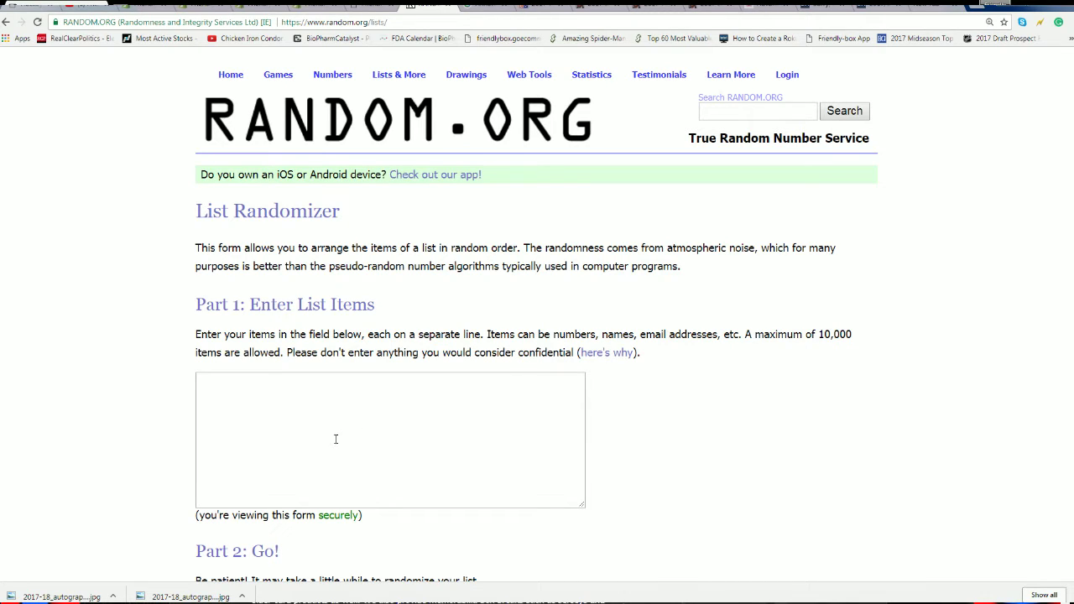
Step: Paste the team list into the List Randomizer box and randomize it
{"action": "left_click", "coordinate": [210, 381]}
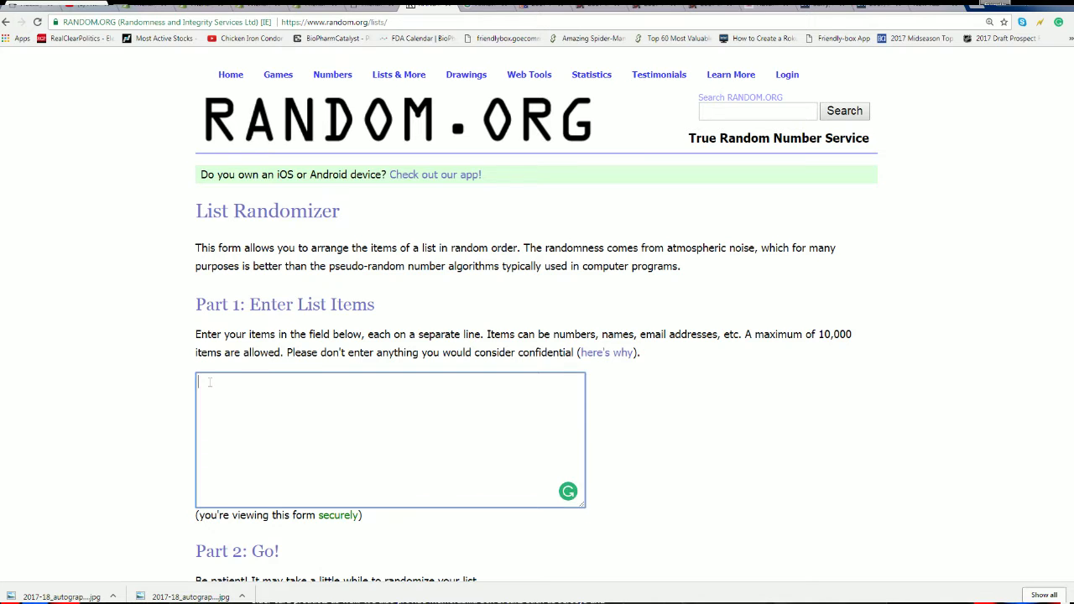
{"action": "right_click", "coordinate": [210, 381]}
{"action": "left_click", "coordinate": [237, 444]}
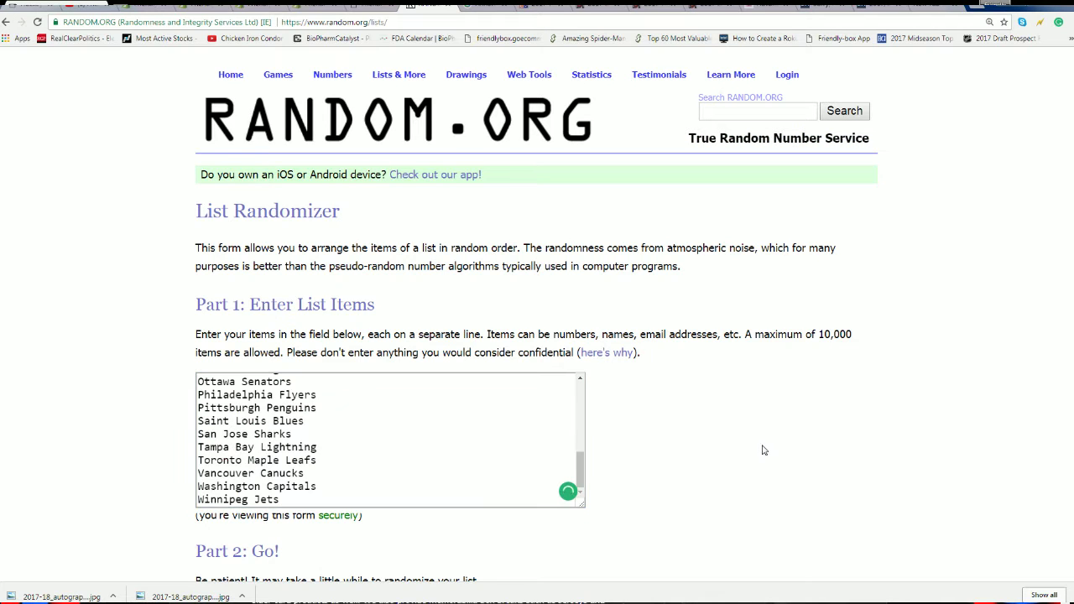
{"action": "scroll", "coordinate": [762, 450], "scroll_direction": "down", "scroll_amount": 2}
{"action": "left_click", "coordinate": [241, 480]}
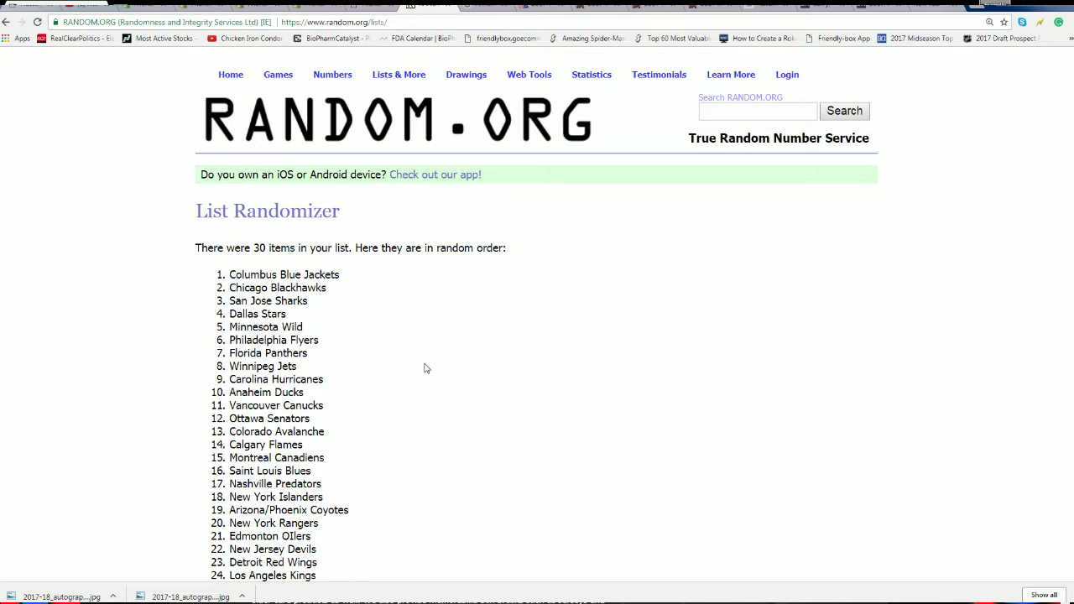
Step: Reshuffle the teams six more times, ending with New Jersey Devils first and Carolina Hurricanes last
{"action": "scroll", "coordinate": [427, 370], "scroll_direction": "down", "scroll_amount": 4}
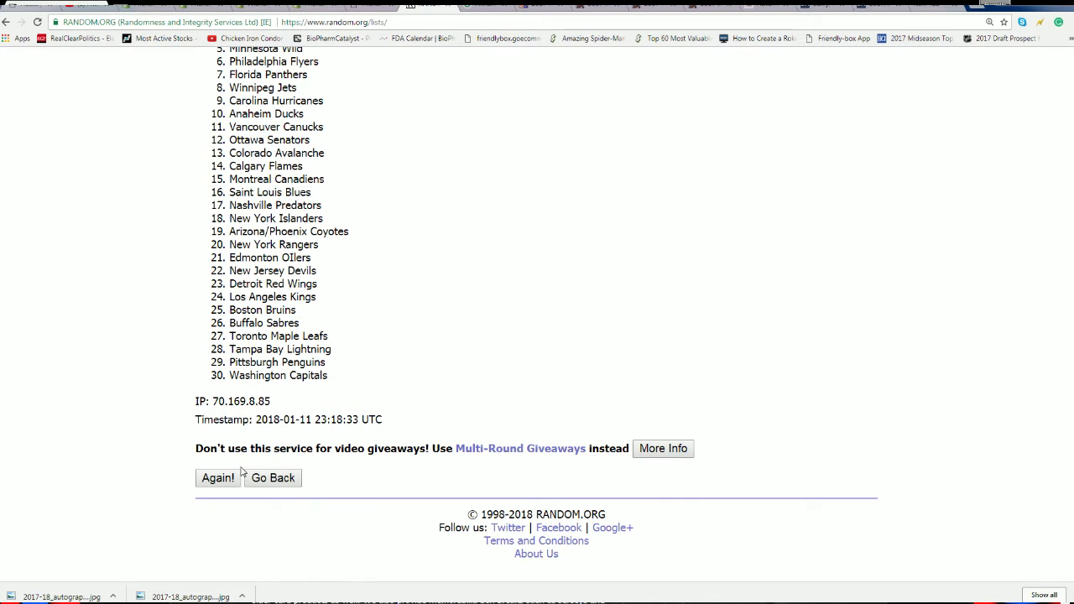
{"action": "left_click", "coordinate": [215, 478]}
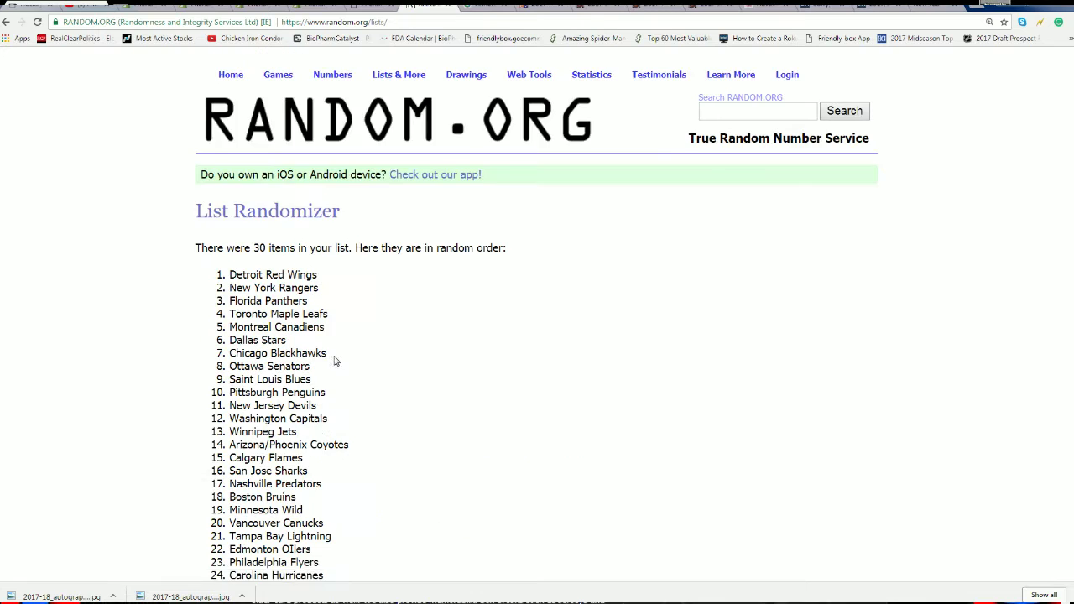
{"action": "scroll", "coordinate": [330, 371], "scroll_direction": "down", "scroll_amount": 4}
{"action": "left_click", "coordinate": [222, 481]}
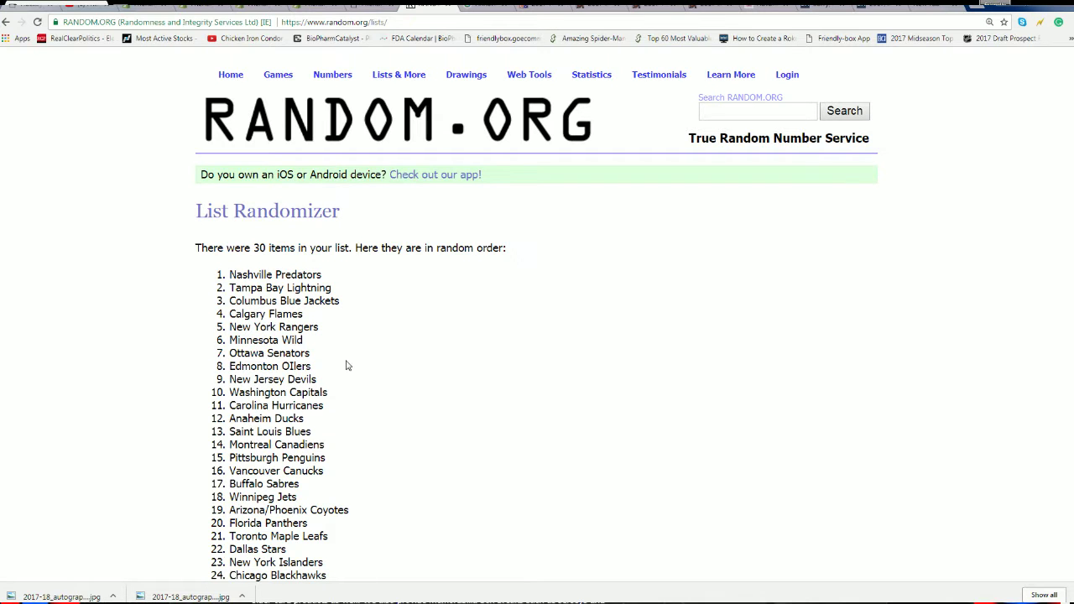
{"action": "scroll", "coordinate": [348, 366], "scroll_direction": "down", "scroll_amount": 4}
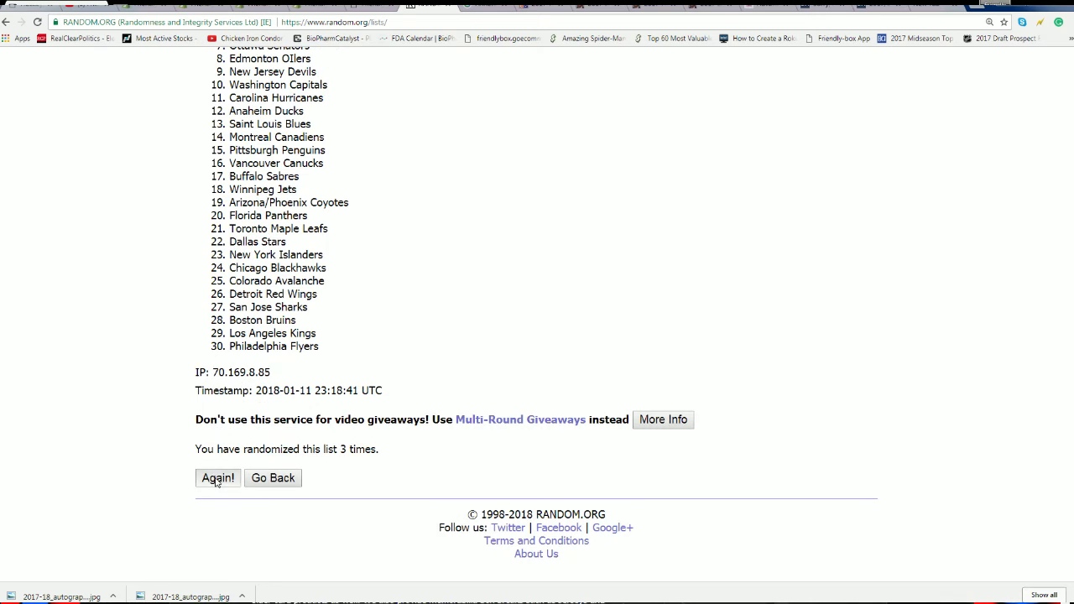
{"action": "left_click", "coordinate": [216, 480]}
{"action": "scroll", "coordinate": [513, 245], "scroll_direction": "down", "scroll_amount": 4}
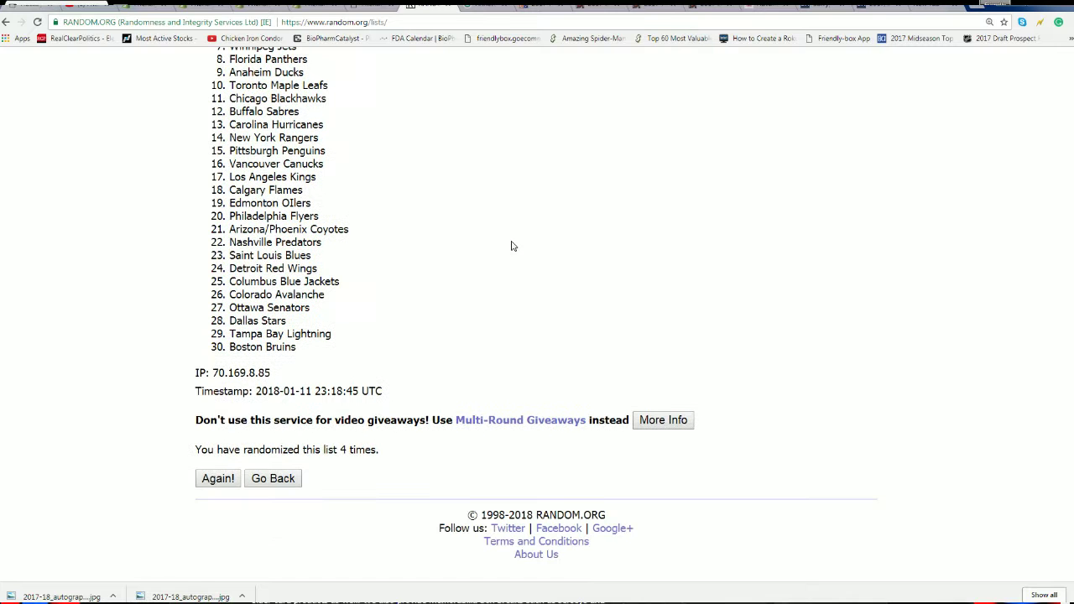
{"action": "left_click", "coordinate": [218, 479]}
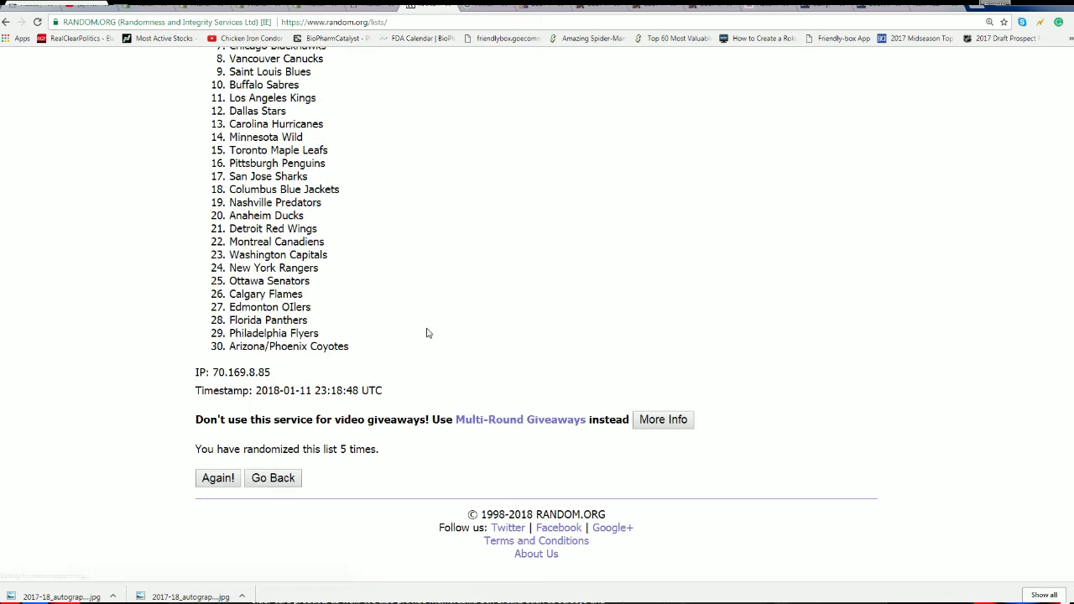
{"action": "left_click", "coordinate": [215, 478]}
{"action": "scroll", "coordinate": [418, 290], "scroll_direction": "down", "scroll_amount": 2}
{"action": "scroll", "coordinate": [419, 290], "scroll_direction": "down", "scroll_amount": 4}
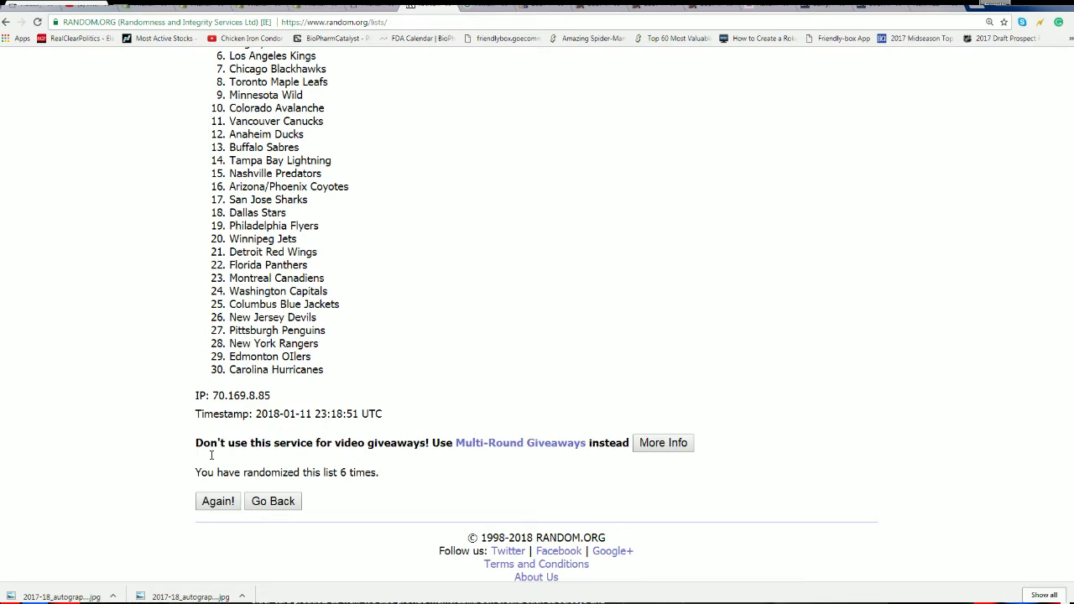
{"action": "left_click", "coordinate": [216, 501]}
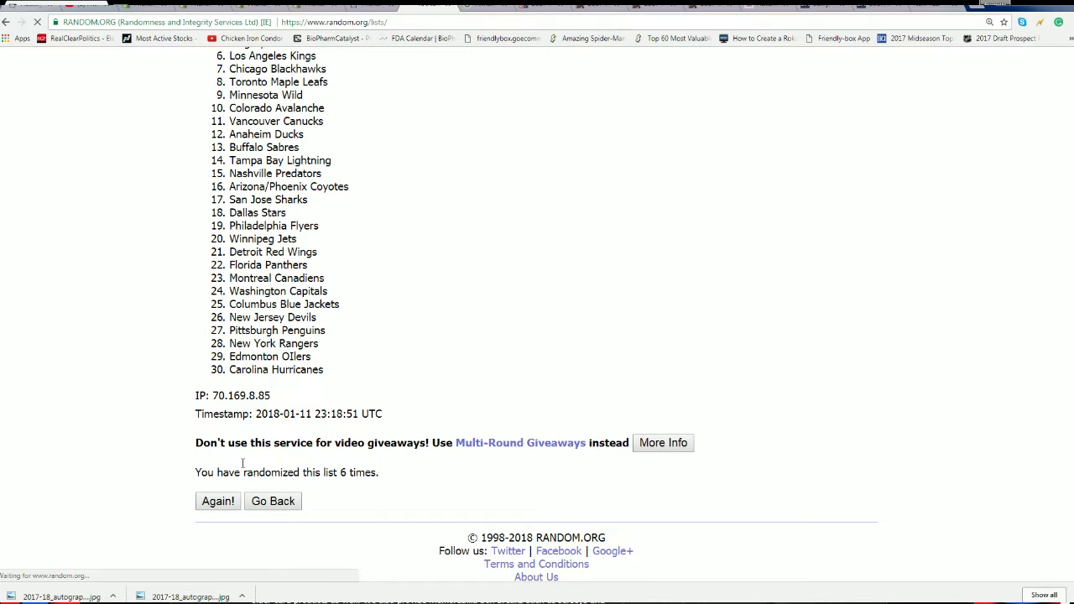
{"action": "scroll", "coordinate": [427, 326], "scroll_direction": "down", "scroll_amount": 2}
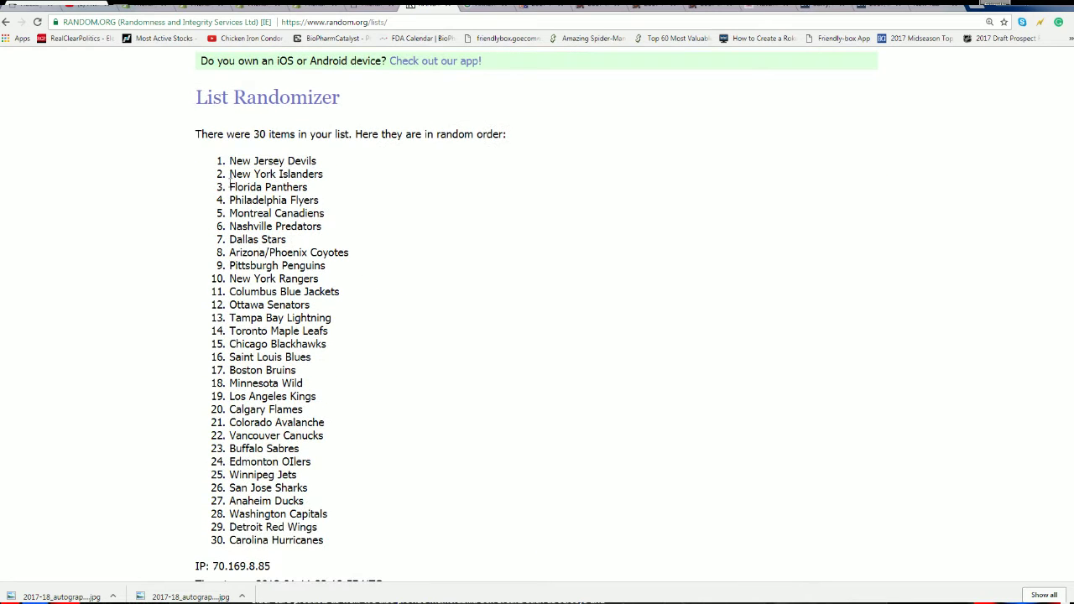
{"action": "mouse_move", "coordinate": [229, 160]}
{"action": "left_mouse_down"}
{"action": "mouse_move", "coordinate": [239, 303]}
{"action": "mouse_move", "coordinate": [281, 527]}
{"action": "mouse_move", "coordinate": [324, 544]}
{"action": "left_mouse_up"}
{"action": "right_click", "coordinate": [268, 267]}
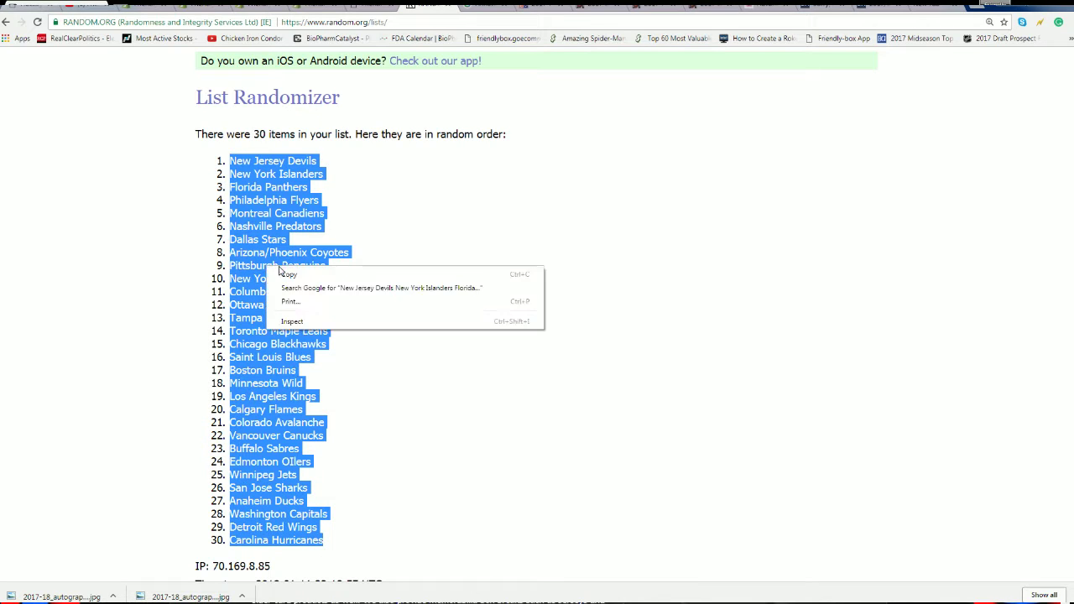
{"action": "left_click", "coordinate": [288, 277]}
{"action": "scroll", "coordinate": [434, 333], "scroll_direction": "down", "scroll_amount": 2}
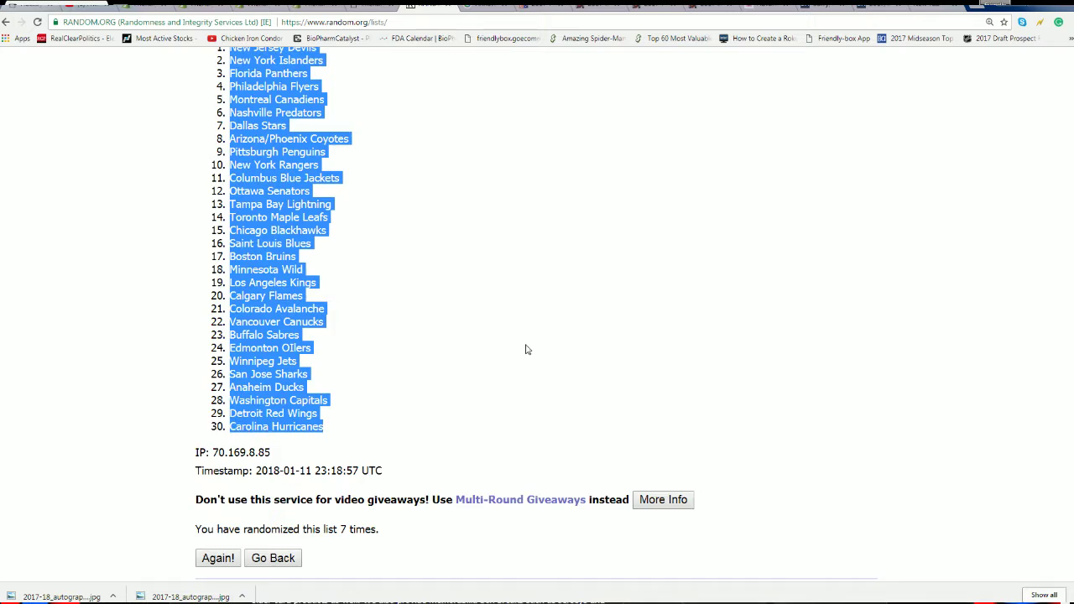
{"action": "scroll", "coordinate": [526, 349], "scroll_direction": "up", "scroll_amount": 1}
{"action": "key", "text": "alt+Tab"}
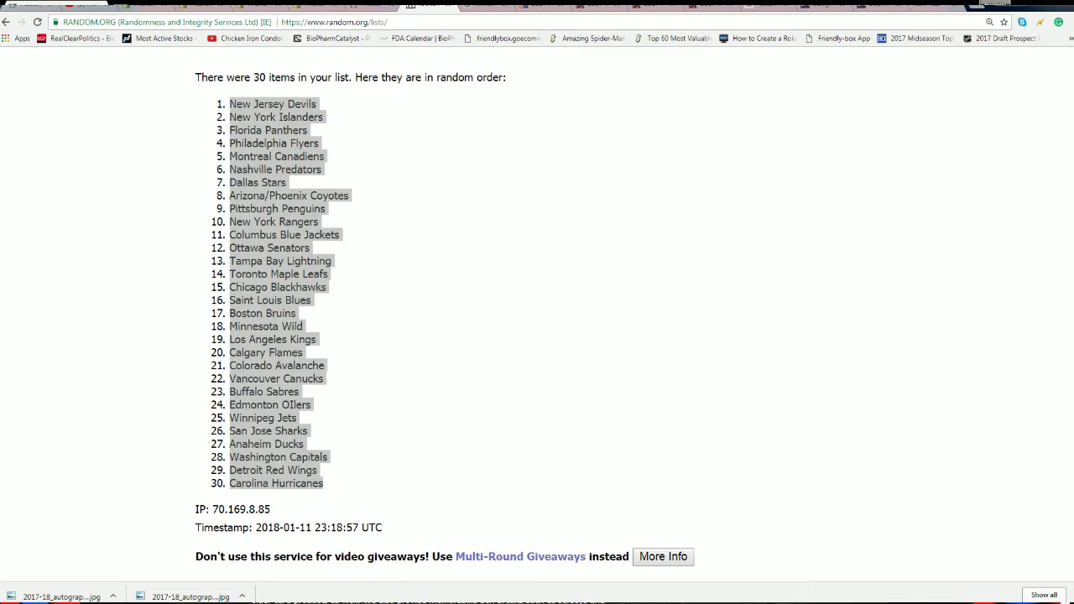
Step: Paste the shuffled teams into column B from B2, starting with New Jersey Devils
{"action": "key", "text": "alt+Tab"}
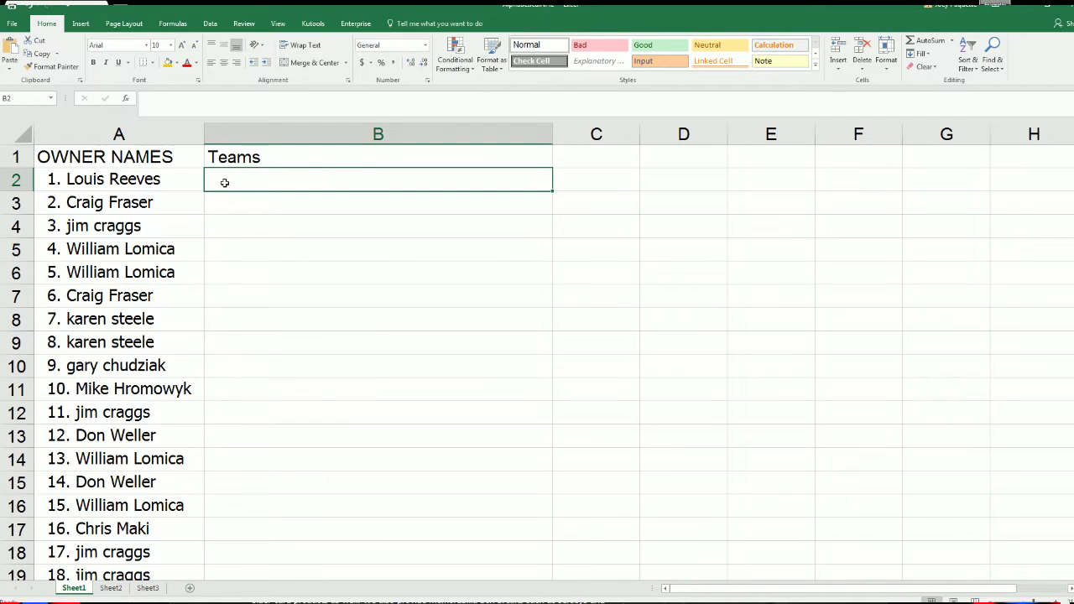
{"action": "right_click", "coordinate": [225, 183]}
{"action": "left_click", "coordinate": [248, 233]}
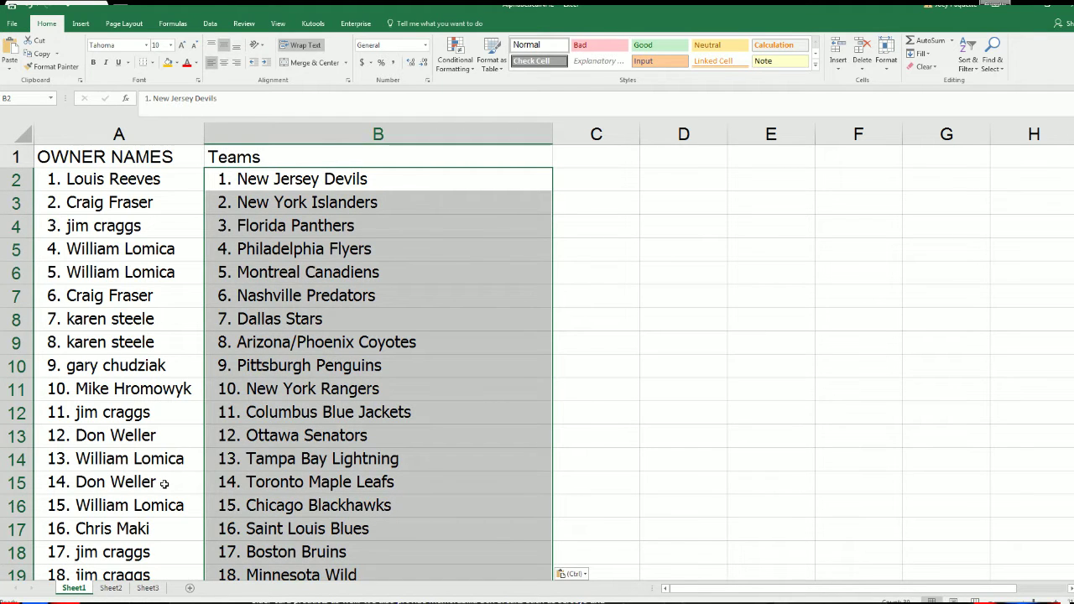
{"action": "left_click", "coordinate": [112, 371]}
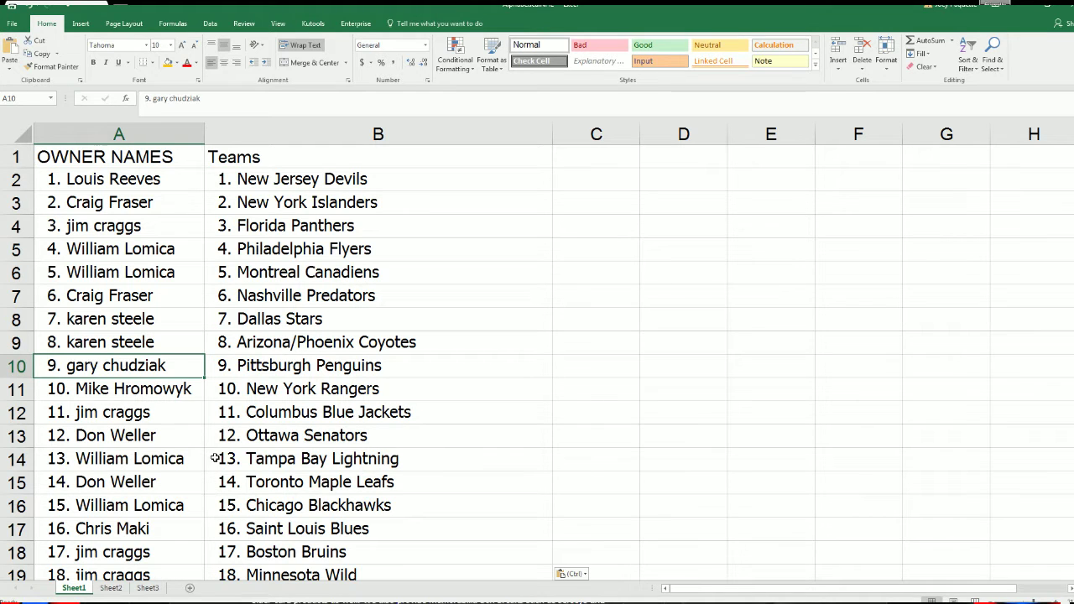
{"action": "scroll", "coordinate": [225, 463], "scroll_direction": "down", "scroll_amount": 3}
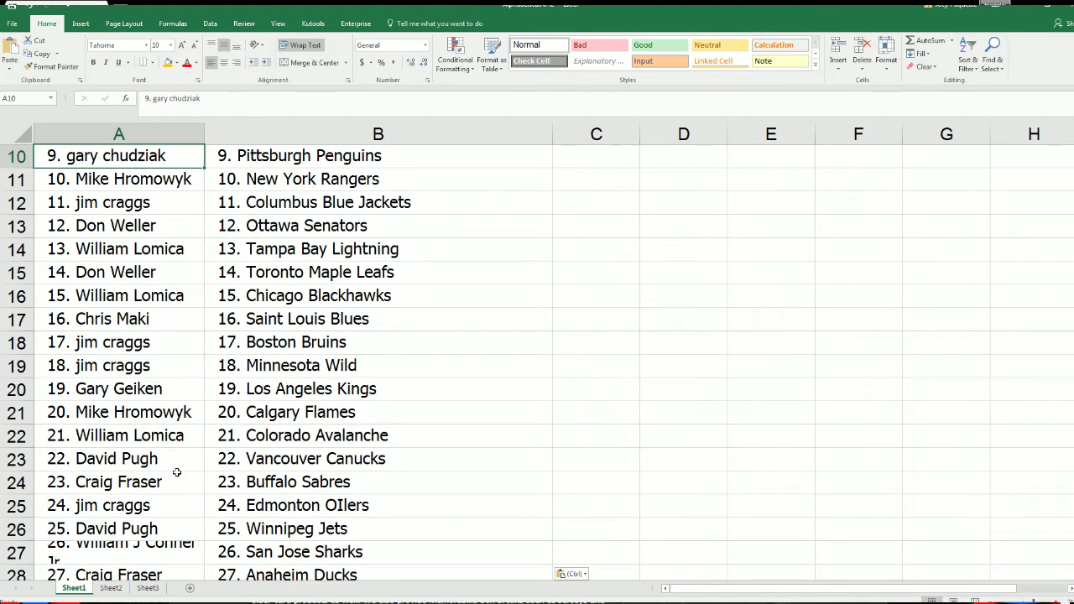
Step: Drag column A's header border wider so the longest owner name fits, then review all 30 rows
{"action": "left_click", "coordinate": [198, 136]}
{"action": "left_click_drag", "start_coordinate": [202, 134], "coordinate": [215, 132]}
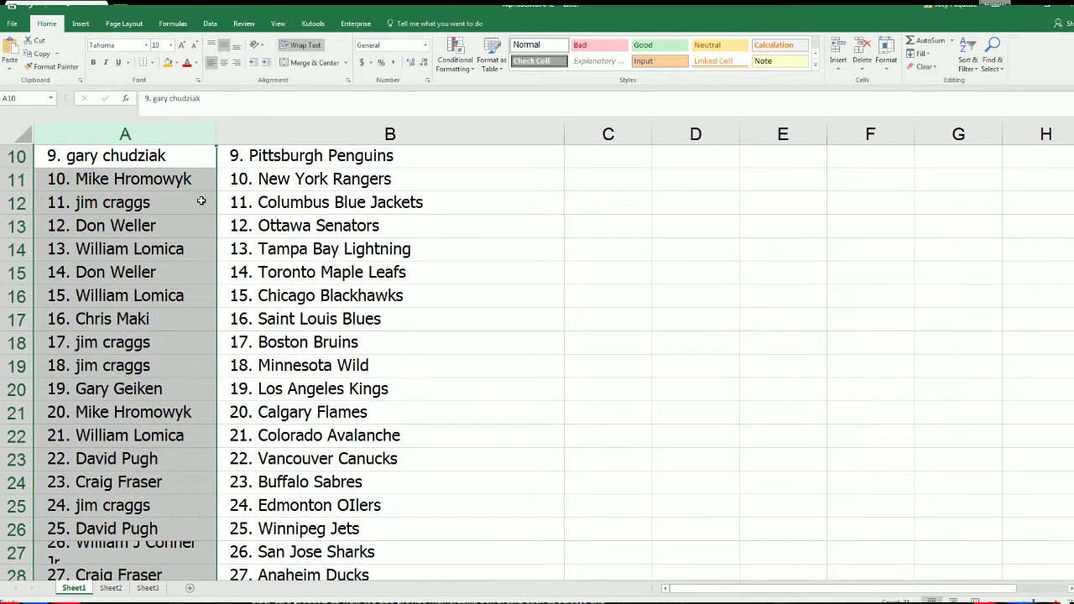
{"action": "left_click_drag", "start_coordinate": [215, 133], "coordinate": [230, 134]}
{"action": "scroll", "coordinate": [170, 357], "scroll_direction": "down", "scroll_amount": 1}
{"action": "scroll", "coordinate": [170, 357], "scroll_direction": "down", "scroll_amount": 2}
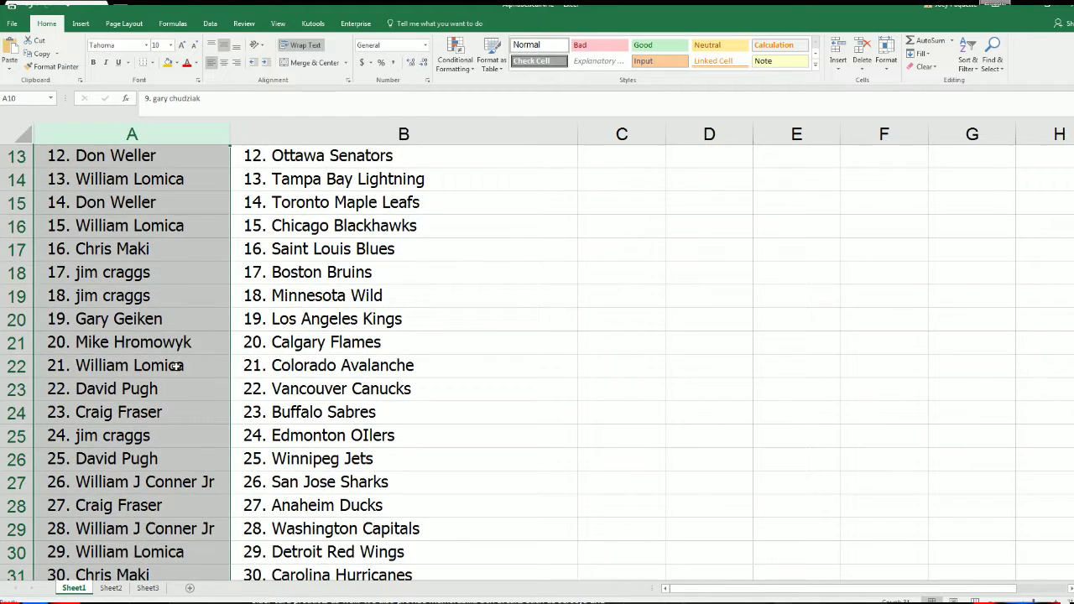
{"action": "left_click", "coordinate": [189, 485]}
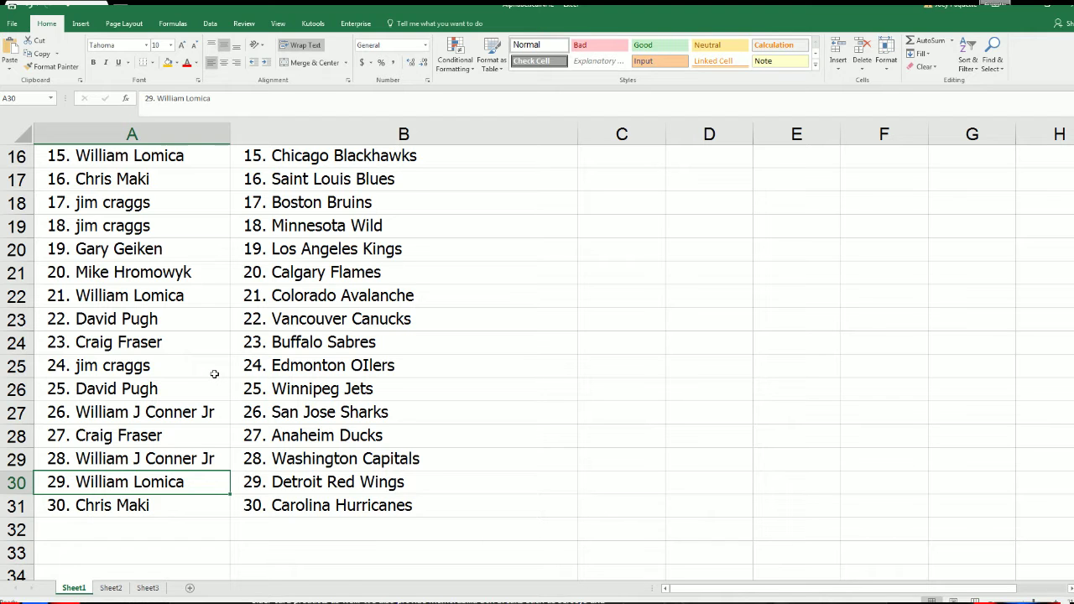
{"action": "scroll", "coordinate": [215, 374], "scroll_direction": "up", "scroll_amount": 1}
{"action": "scroll", "coordinate": [215, 373], "scroll_direction": "up", "scroll_amount": 1}
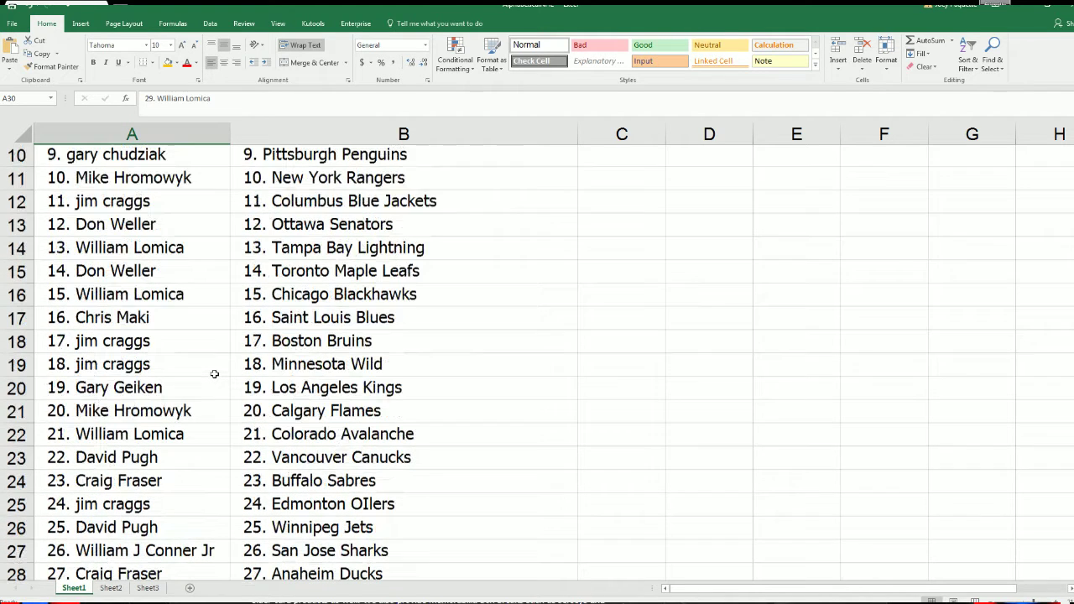
{"action": "scroll", "coordinate": [215, 373], "scroll_direction": "up", "scroll_amount": 1}
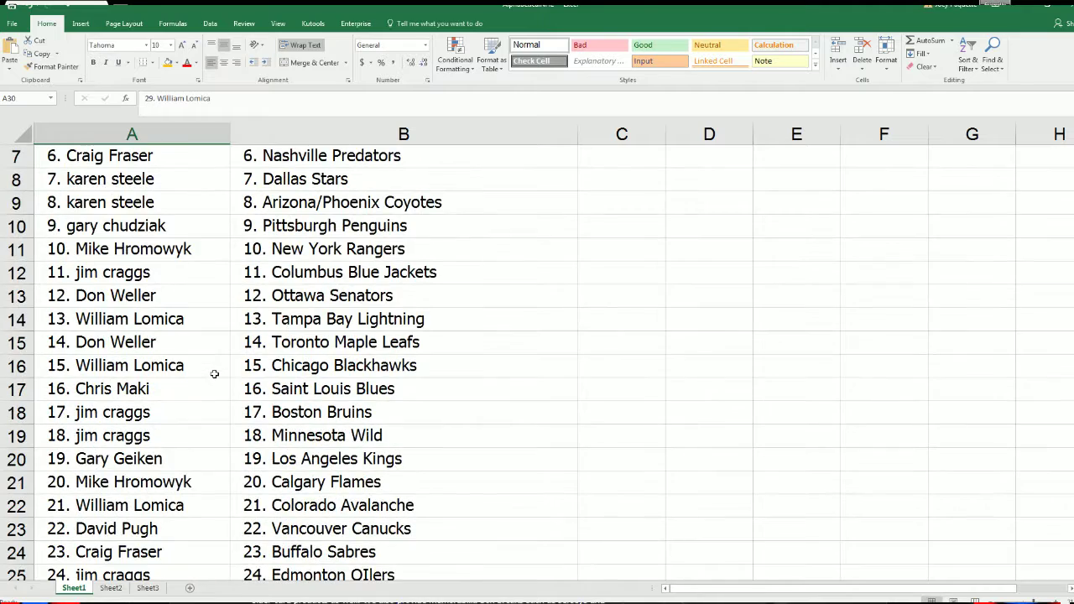
{"action": "scroll", "coordinate": [215, 373], "scroll_direction": "up", "scroll_amount": 2}
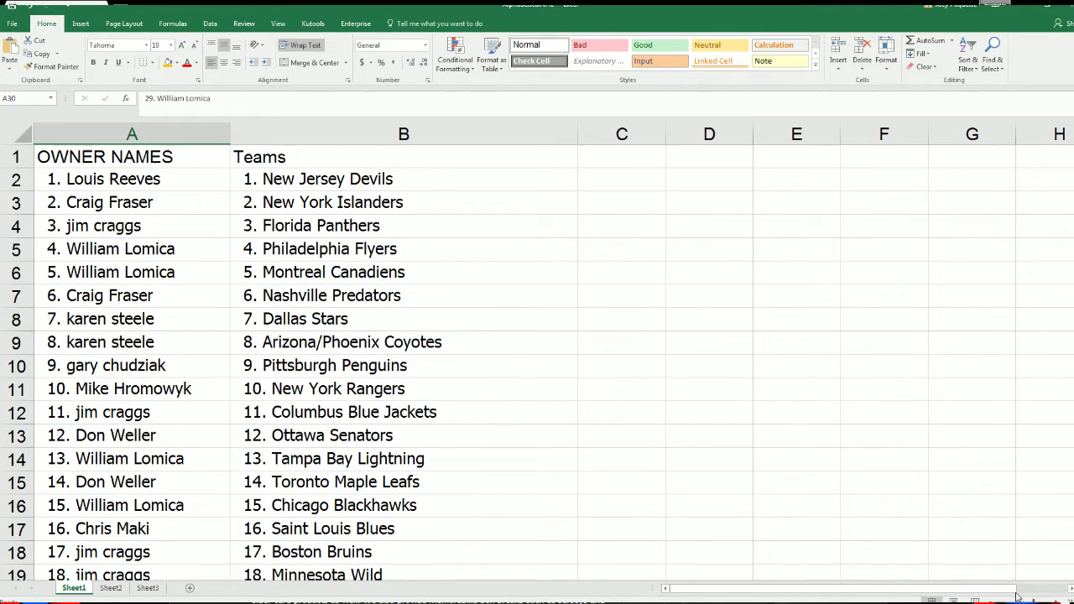
{"action": "scroll", "coordinate": [982, 532], "scroll_direction": "down", "scroll_amount": 5, "text": "ctrl"}
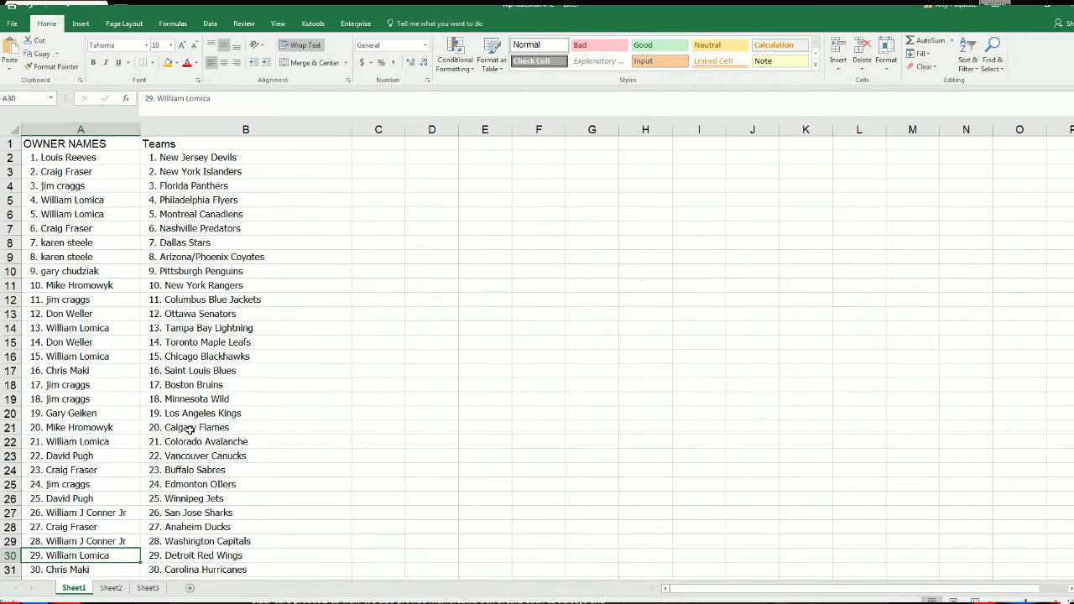